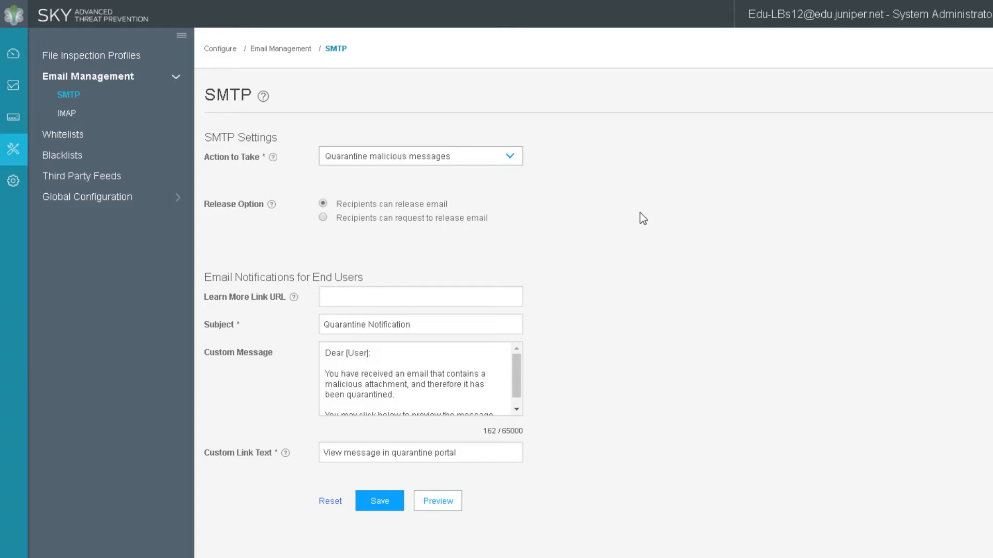
# Let recipients request release of quarantined email, send requests to the administrator's e-mail address, and save SMTP settings.
pyautogui.click(444, 219)
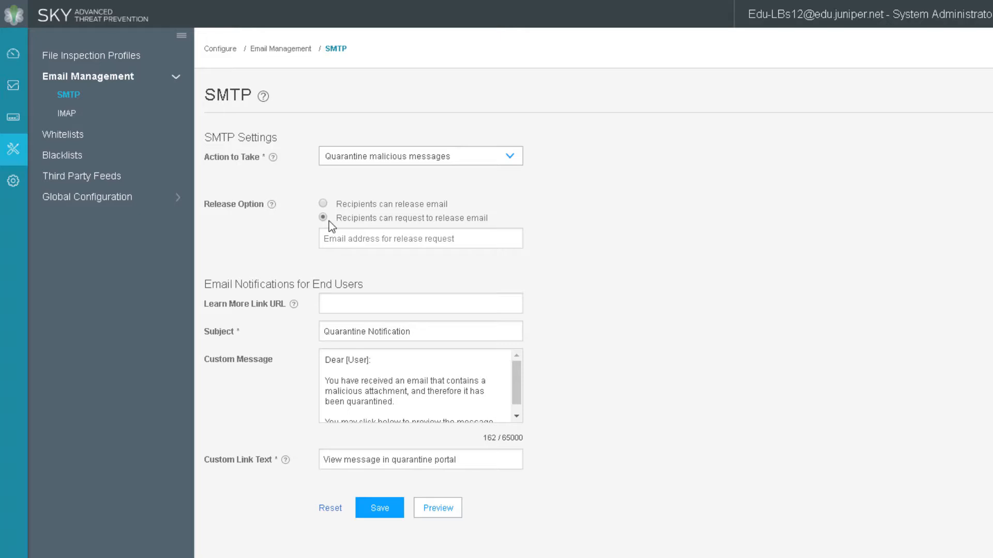
pyautogui.press('Tab')
pyautogui.click(695, 305)
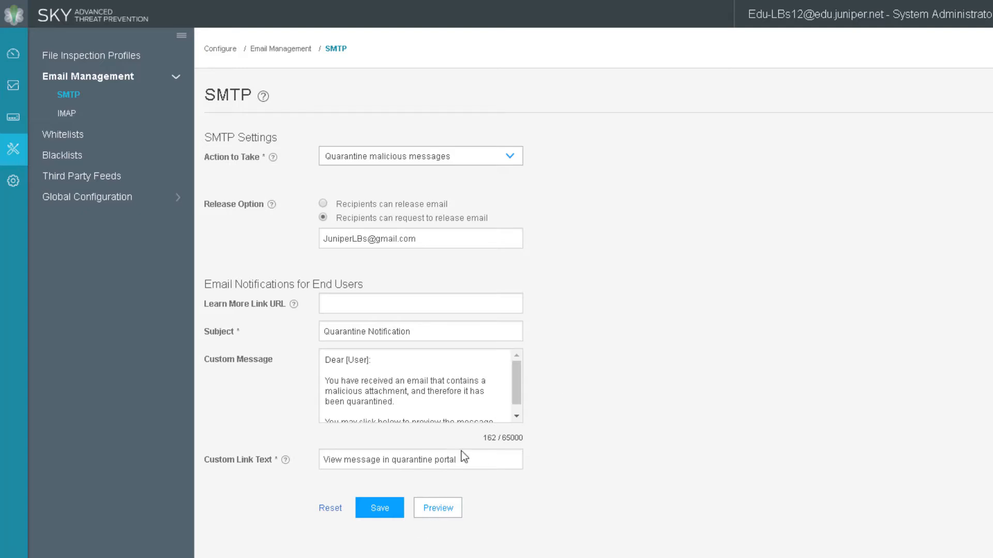
pyautogui.click(399, 511)
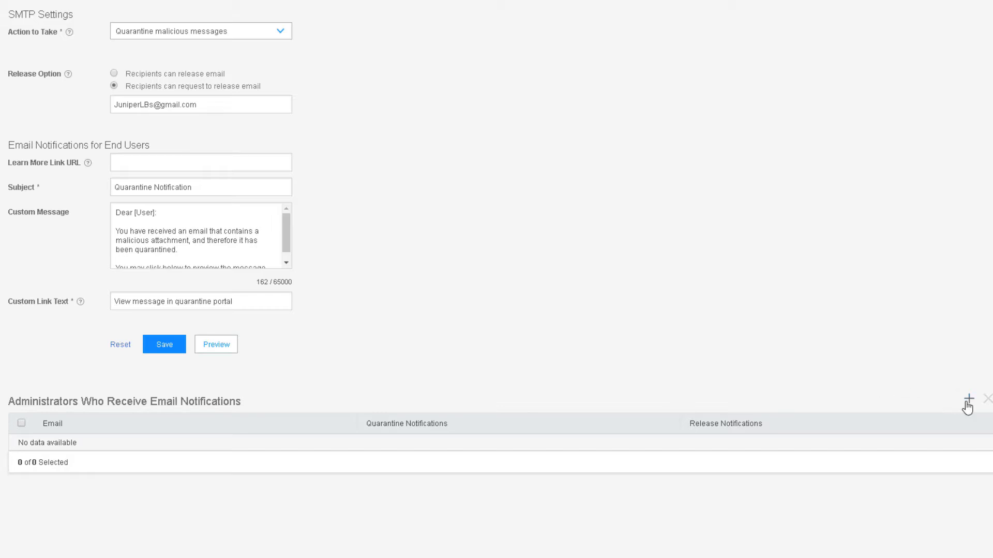
# Add the administrator's e-mail address as a recipient of both quarantine and release notifications.
pyautogui.click(967, 405)
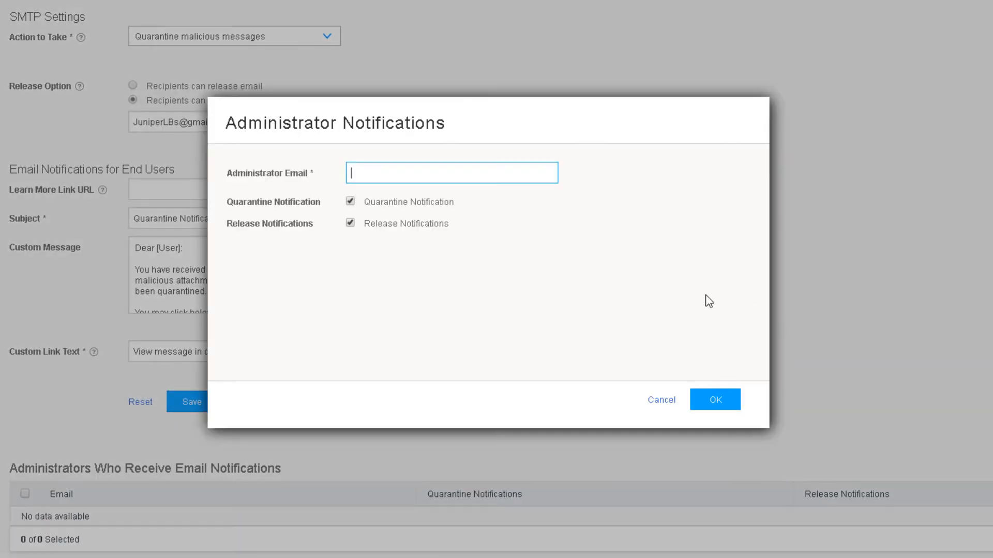
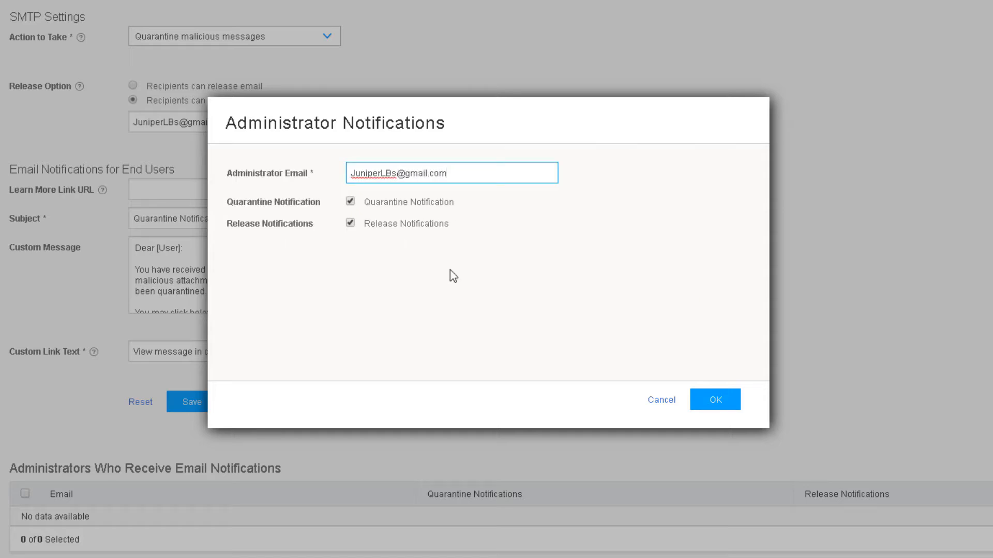
pyautogui.click(714, 399)
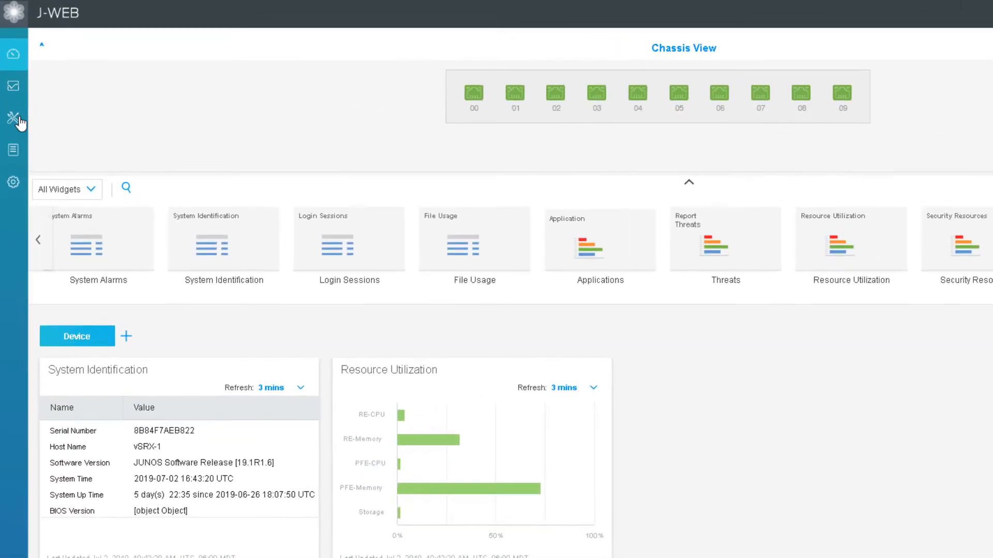
# Under Security Services > Threat Prevention > Policies, start a new policy named LB-TPP.
pyautogui.click(11, 88)
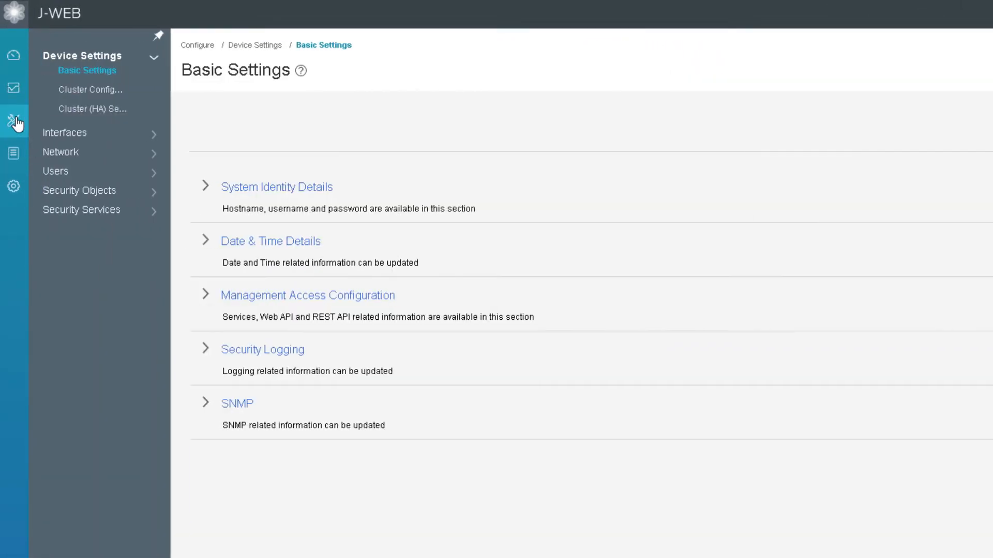
pyautogui.click(92, 212)
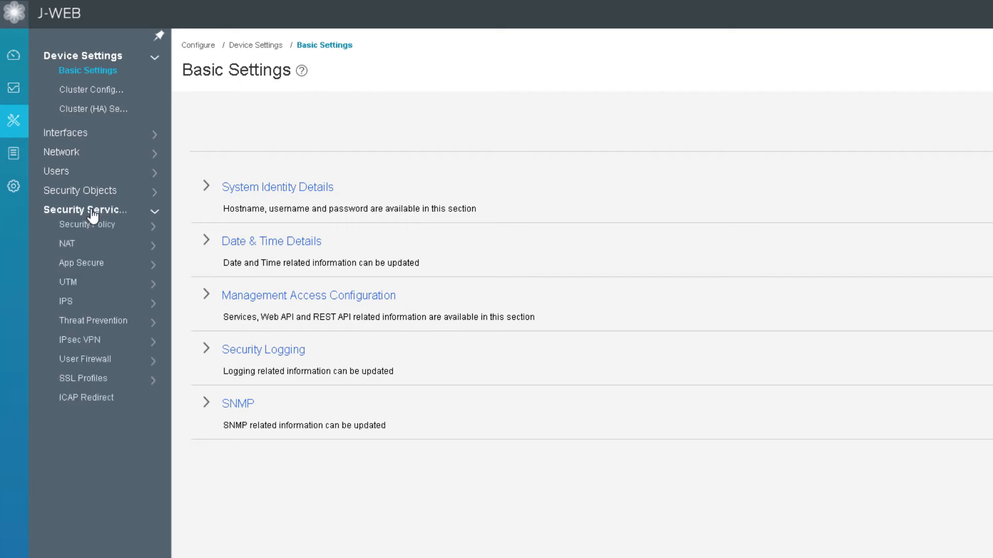
pyautogui.click(95, 325)
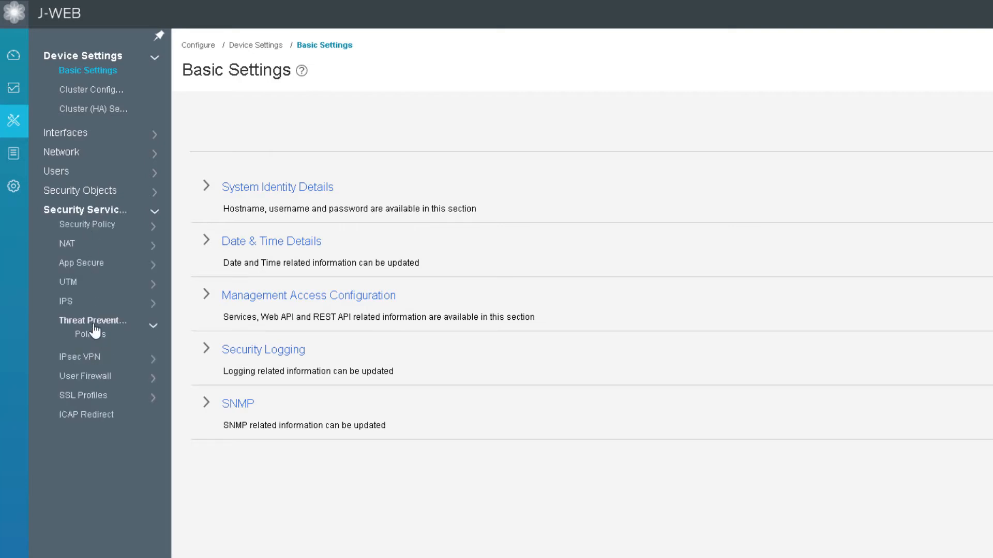
pyautogui.click(92, 335)
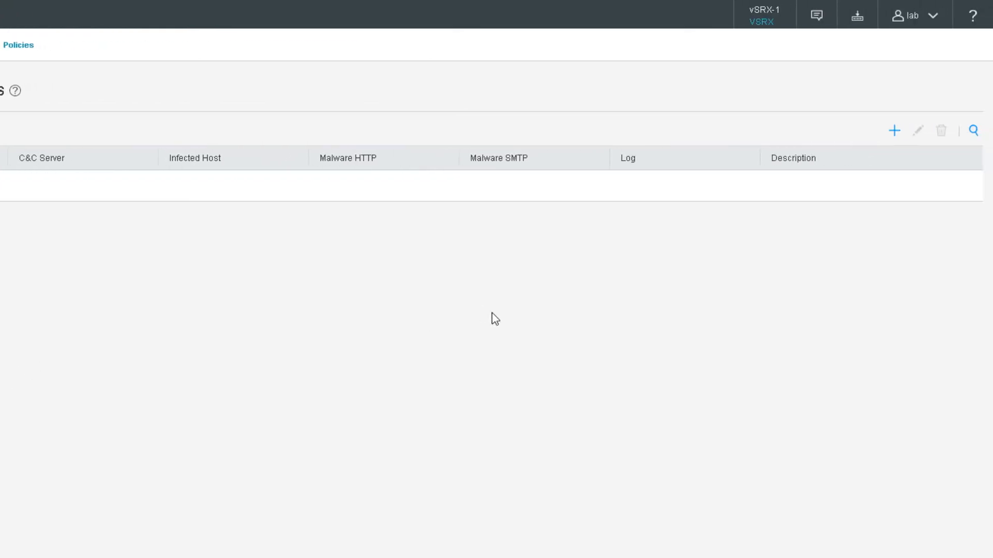
pyautogui.click(896, 131)
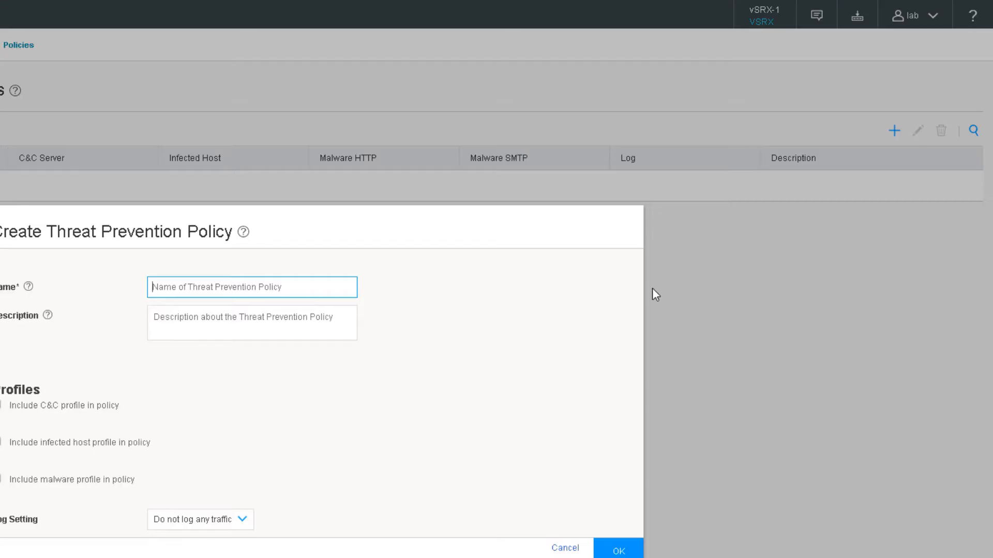
pyautogui.write('LB-TPP')
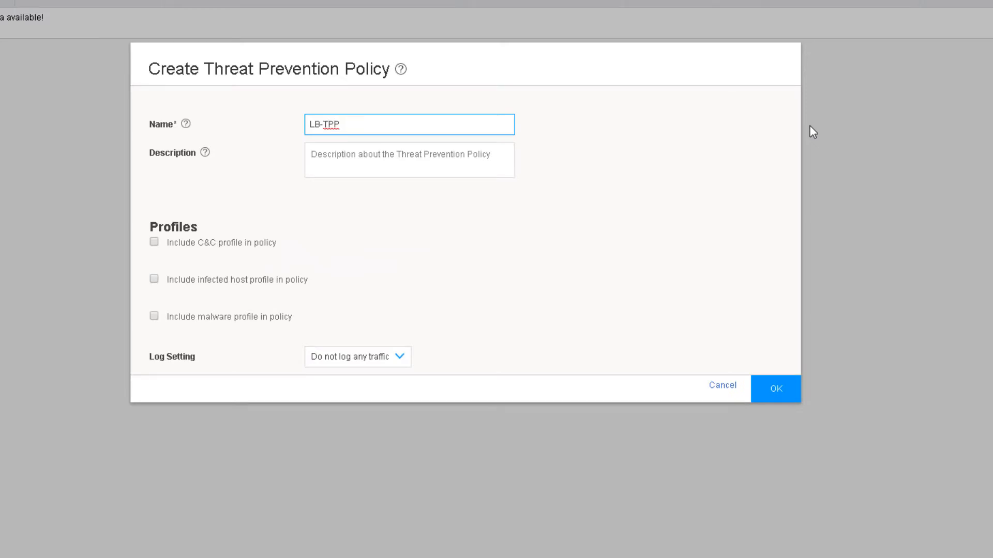
pyautogui.click(556, 210)
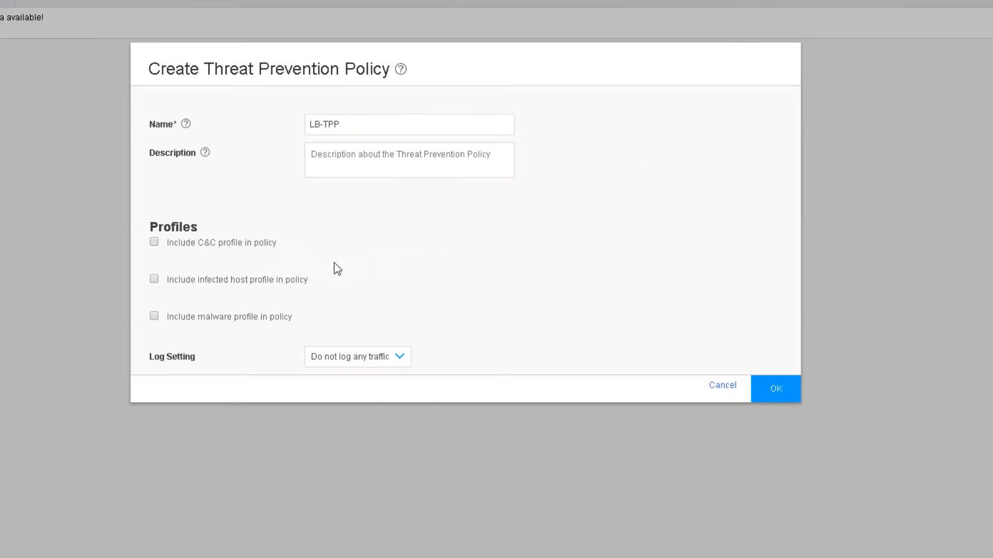
# Enable infected host and SMTP malware profiles with logging, thresholds 7, log only blocked traffic, and create it.
pyautogui.click(154, 280)
pyautogui.moveTo(366, 288); pyautogui.dragTo(423, 290)
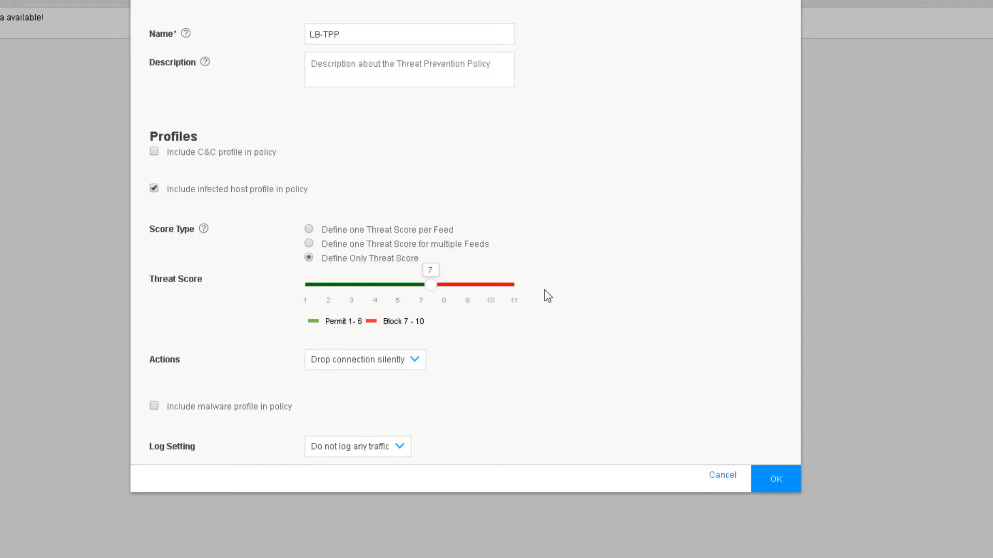
pyautogui.click(155, 406)
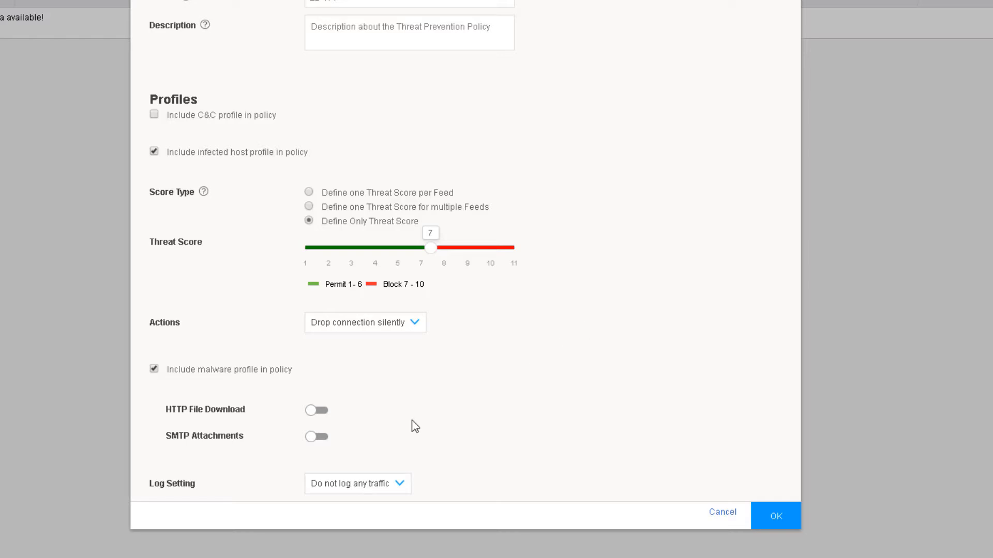
pyautogui.click(316, 438)
pyautogui.scroll(-1, 511, 339)
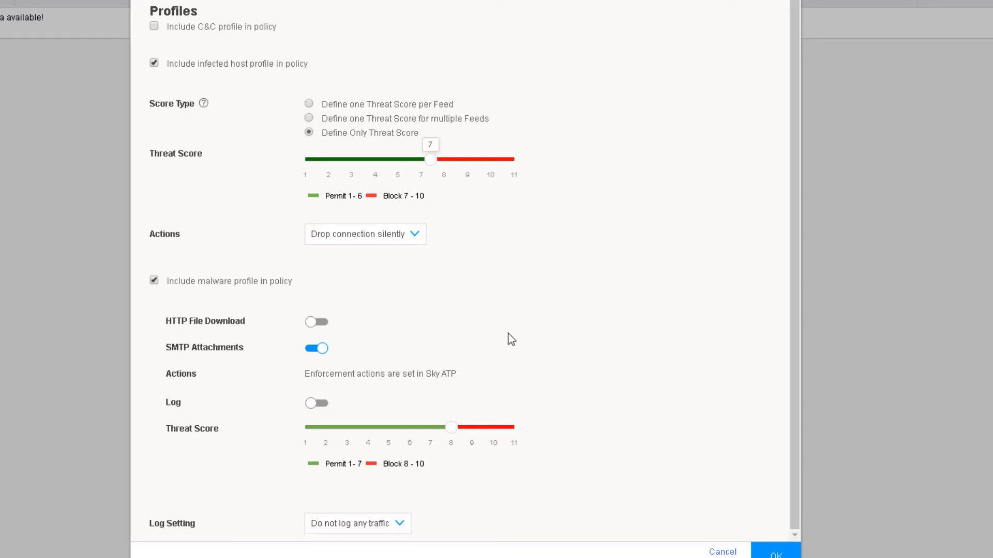
pyautogui.click(320, 404)
pyautogui.moveTo(449, 428); pyautogui.dragTo(430, 428)
pyautogui.click(410, 530)
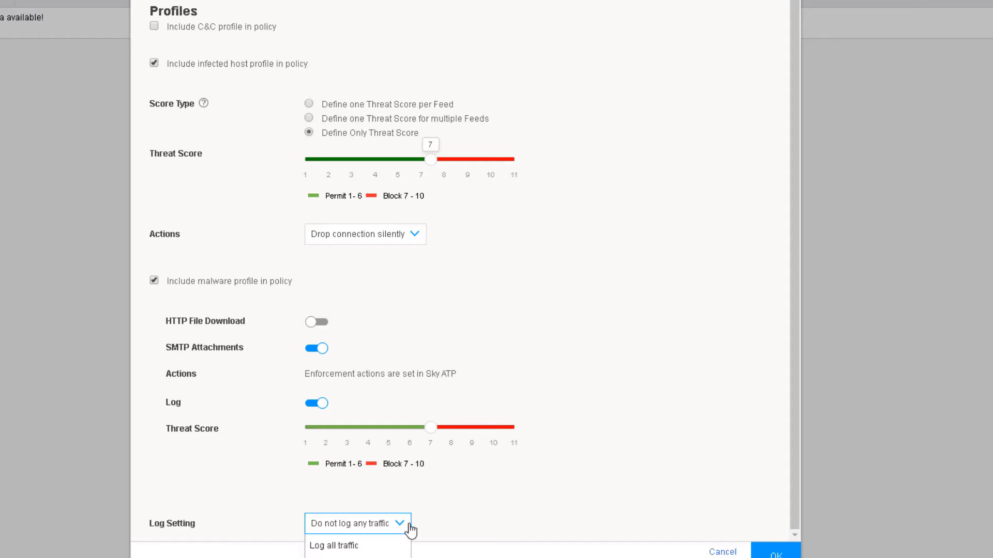
pyautogui.click(357, 557)
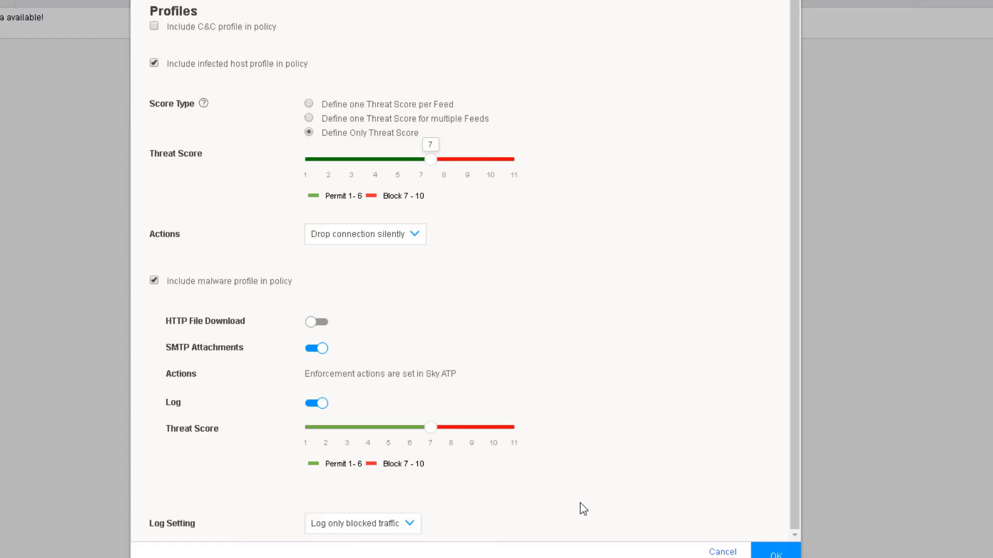
pyautogui.click(776, 551)
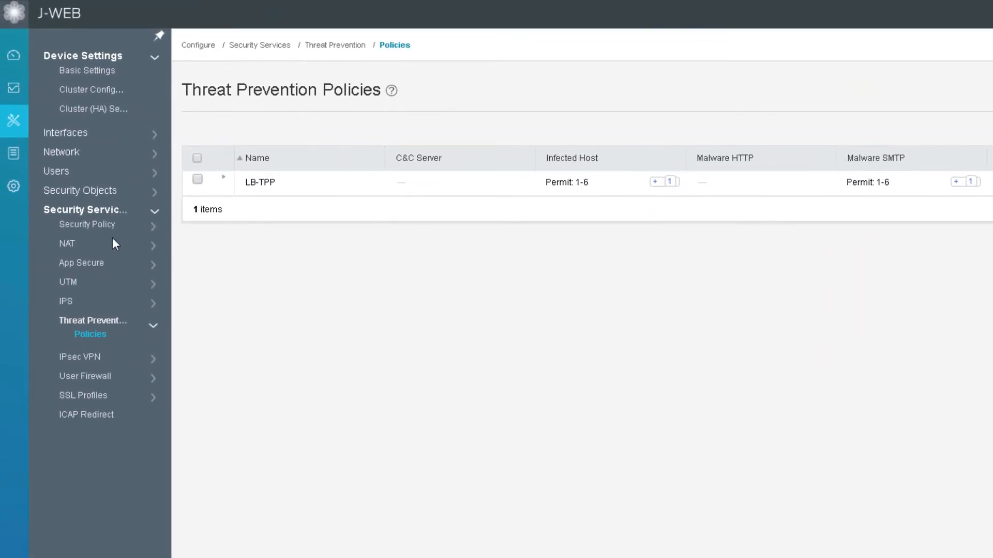
# Start a new security policy rule named LB-FW-Policy.
pyautogui.click(107, 226)
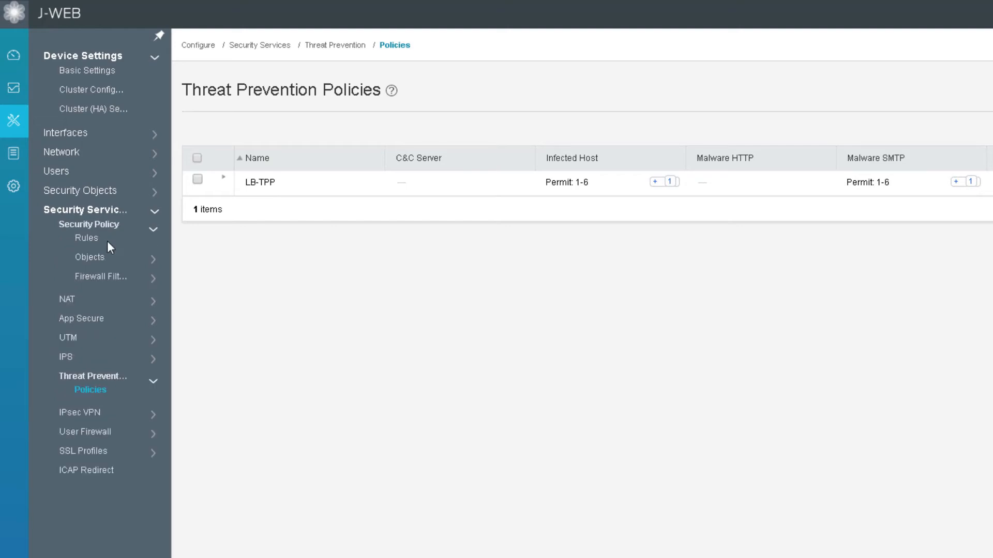
pyautogui.click(91, 237)
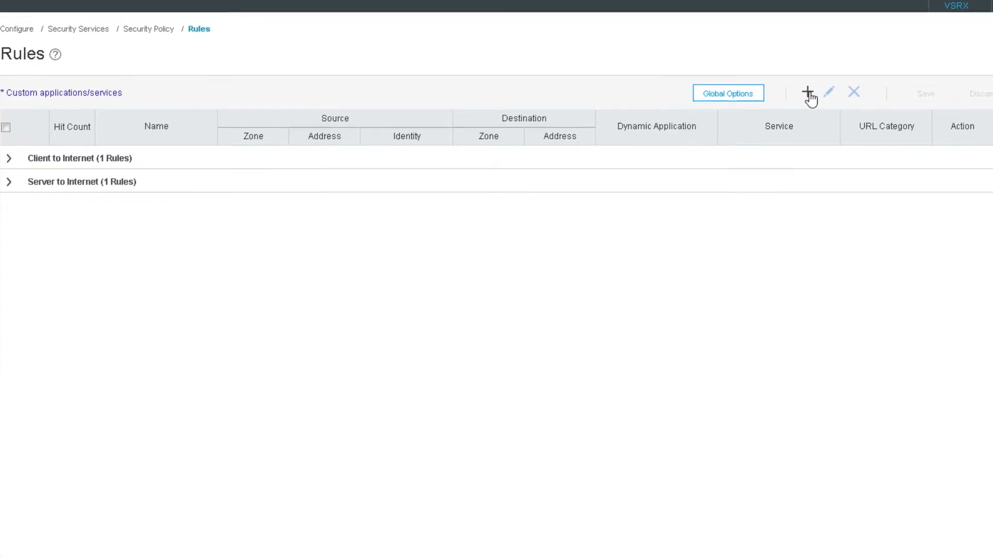
pyautogui.click(809, 97)
pyautogui.click(373, 192)
pyautogui.write('LB-FW-Policy')
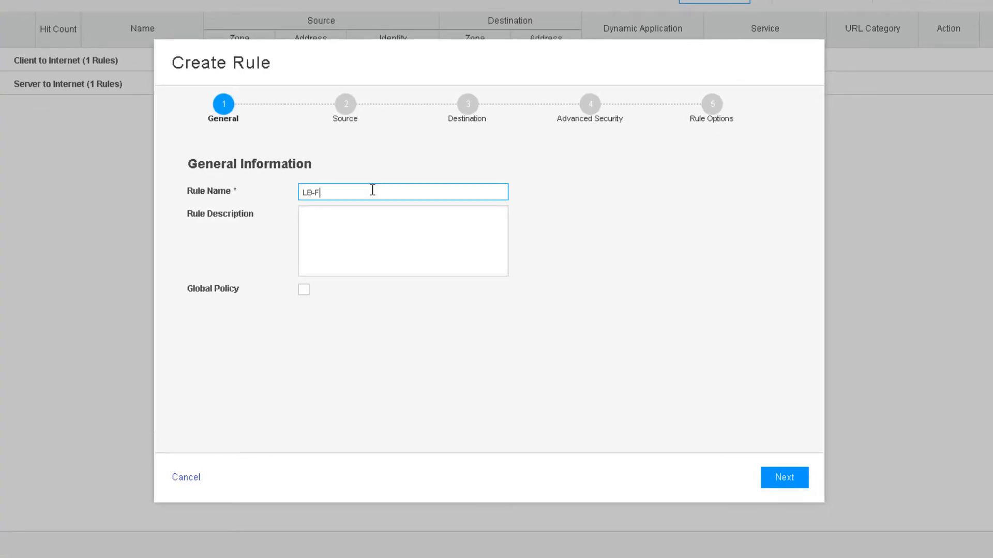
pyautogui.click(783, 482)
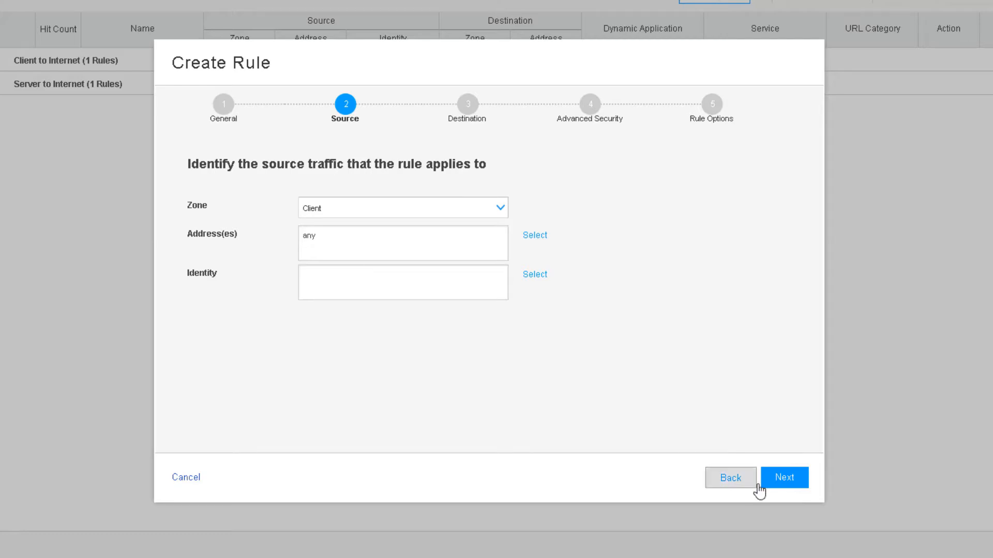
# Set the rule's destination zone to Server.
pyautogui.click(782, 478)
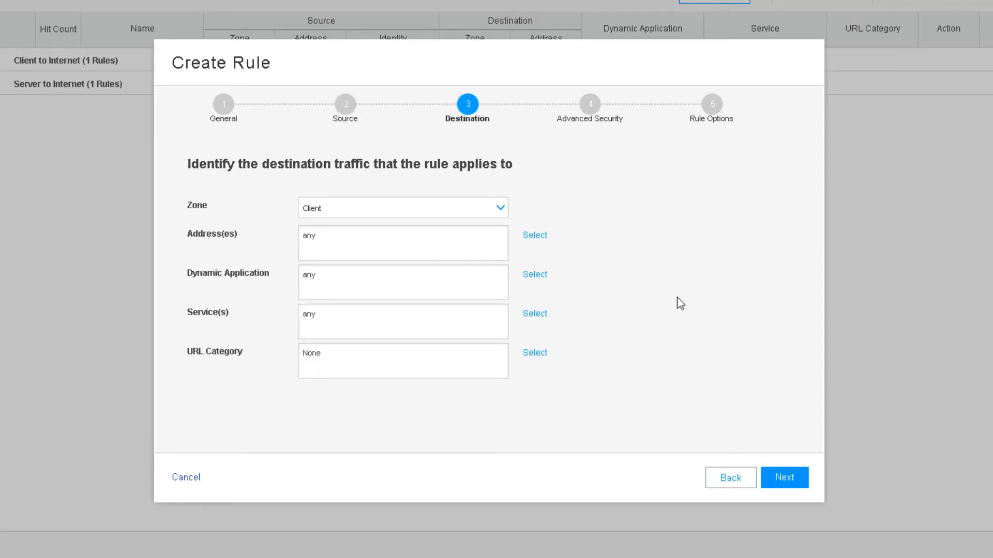
pyautogui.click(488, 216)
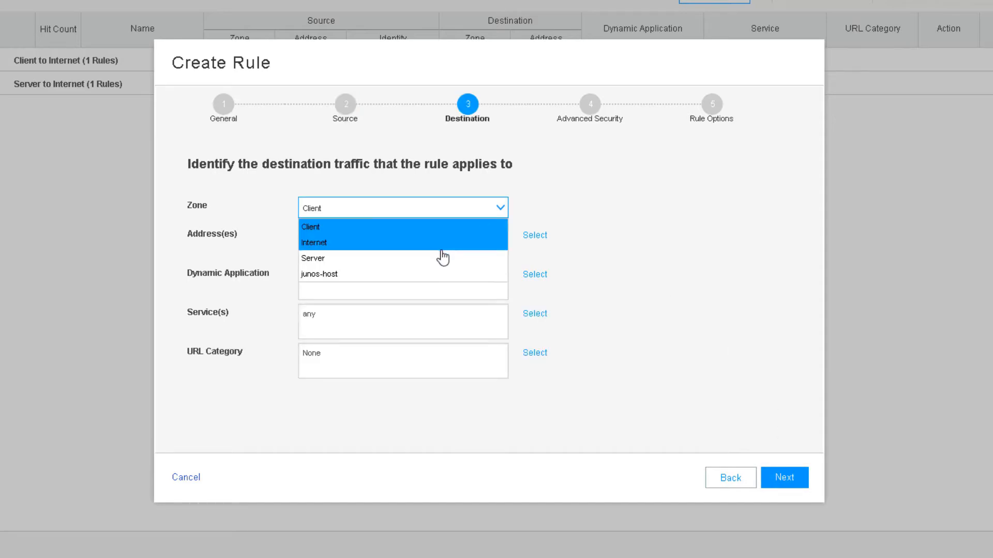
pyautogui.click(444, 259)
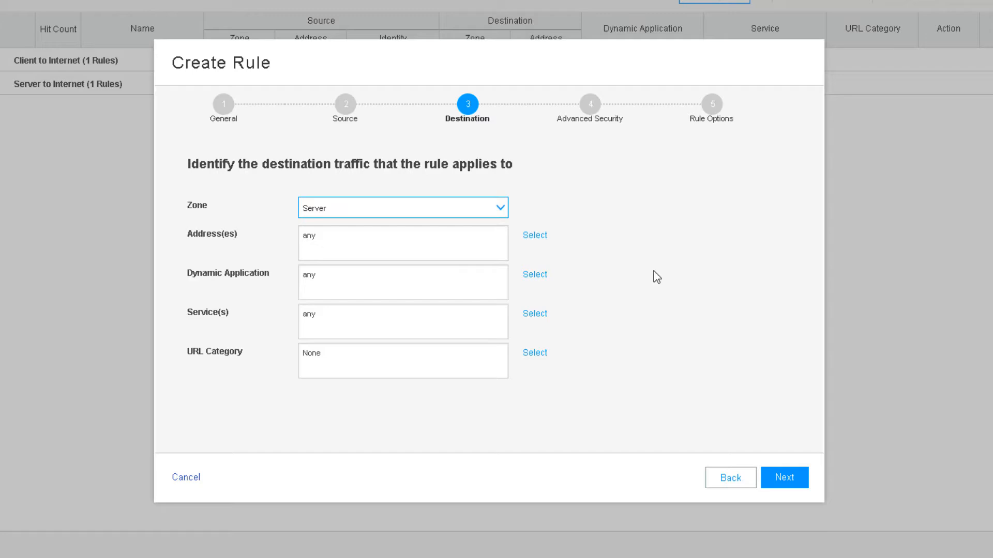
pyautogui.click(778, 482)
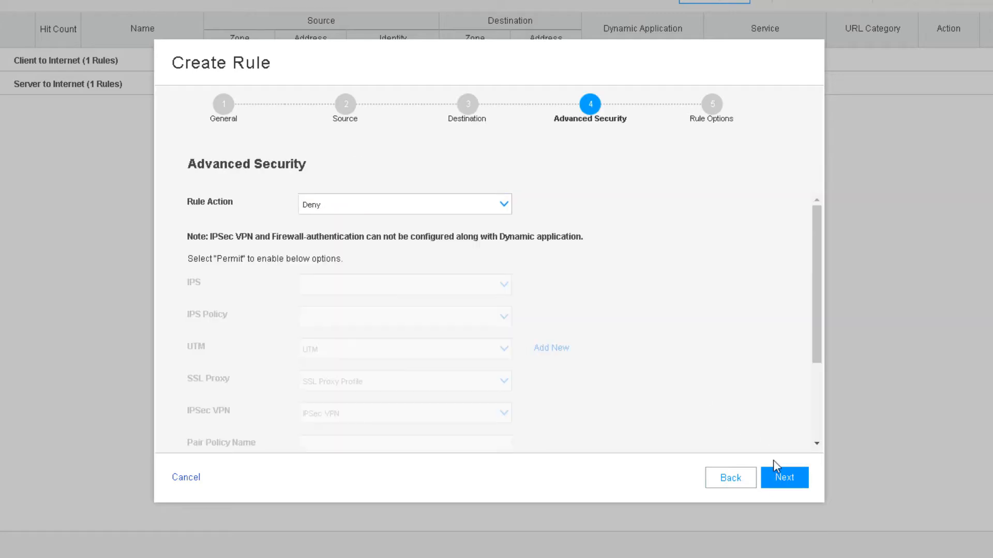
# Set the rule action to Permit with threat prevention policy LB-TPP, and finish the rule.
pyautogui.scroll(-3, 714, 300)
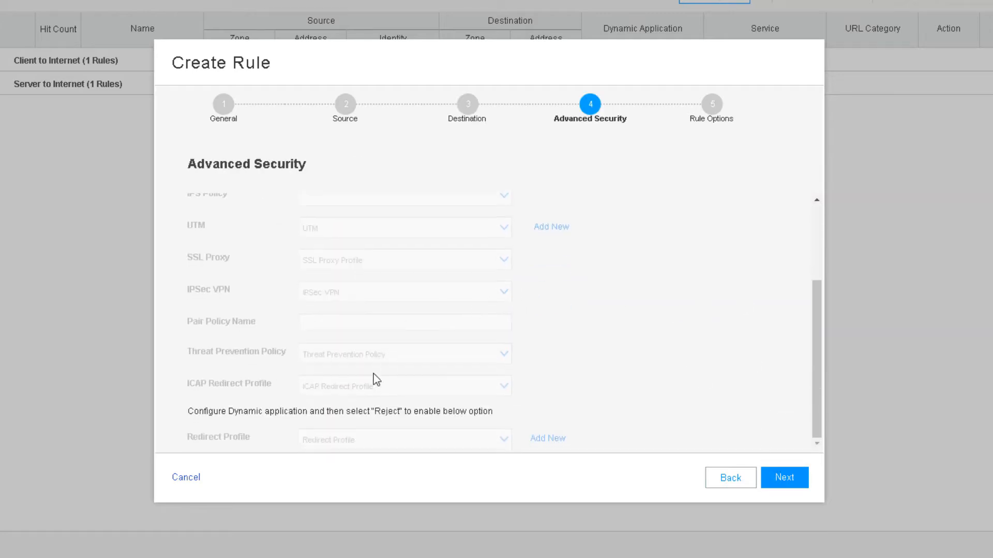
pyautogui.scroll(3, 593, 375)
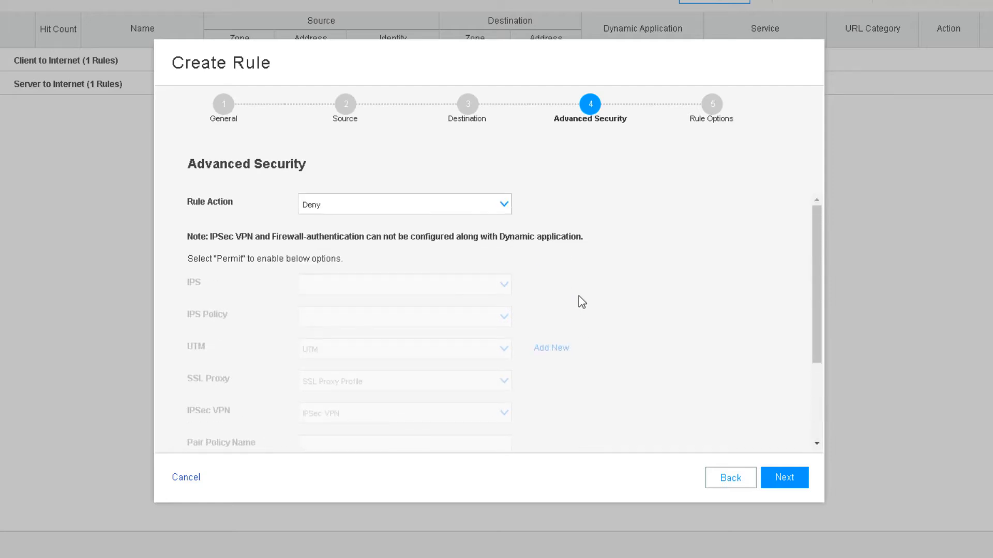
pyautogui.click(504, 207)
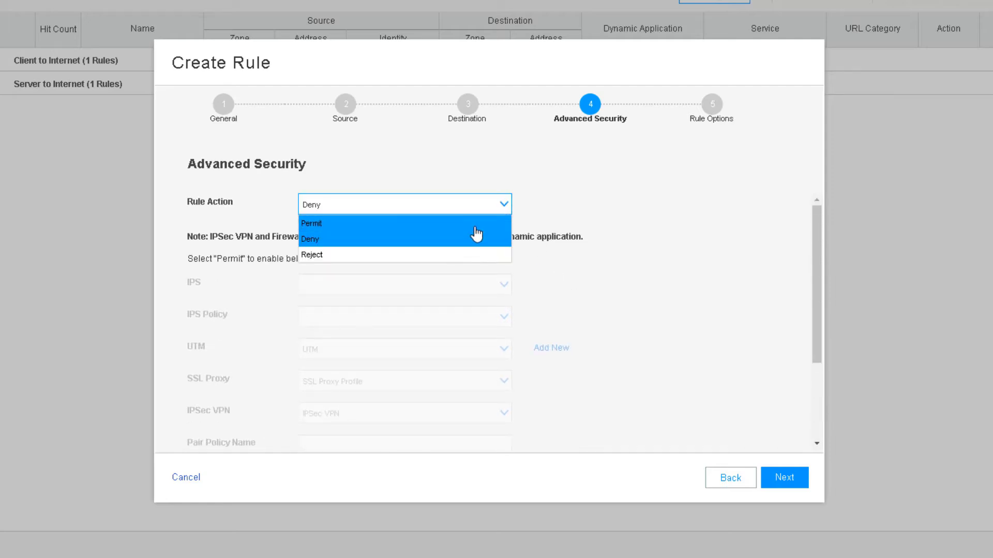
pyautogui.click(476, 220)
pyautogui.scroll(-3, 604, 299)
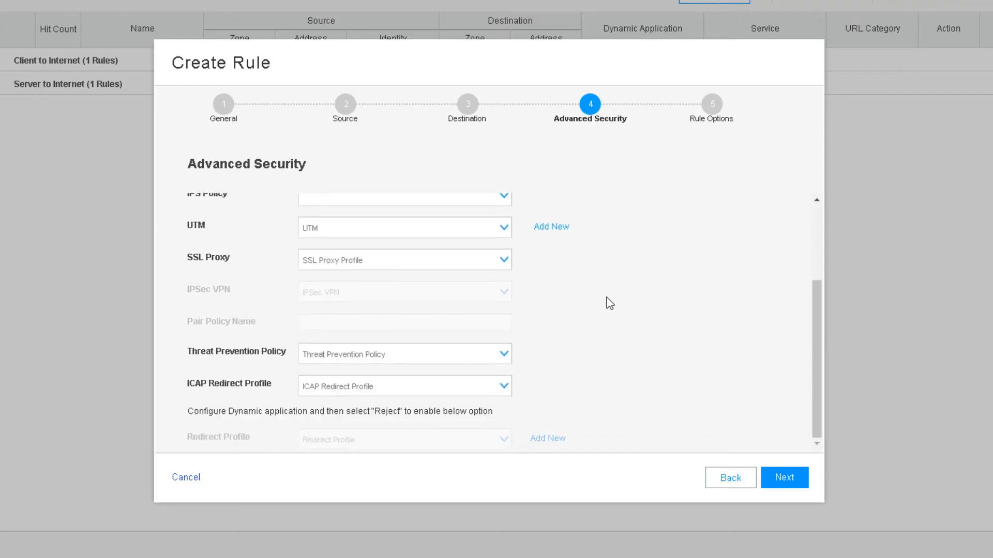
pyautogui.click(502, 356)
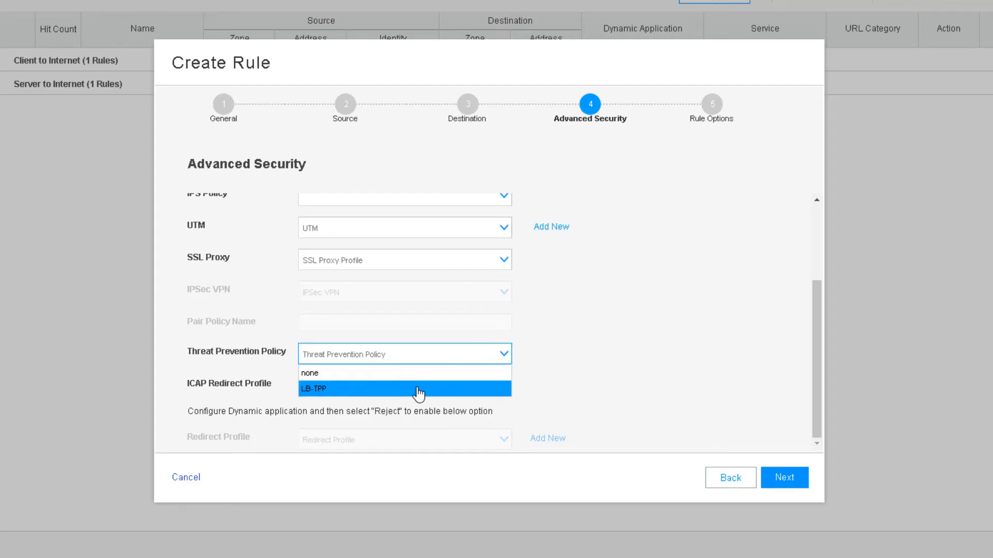
pyautogui.click(416, 396)
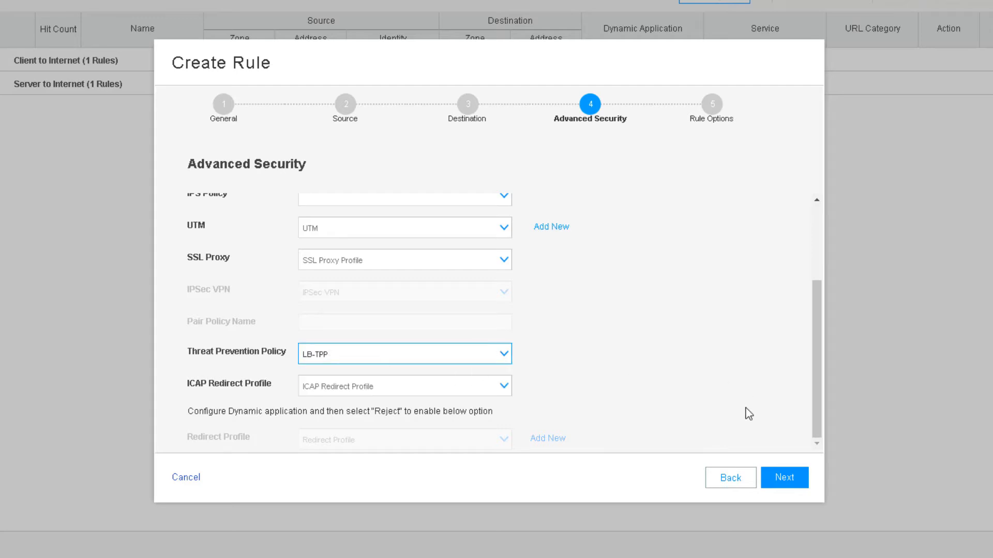
pyautogui.click(776, 477)
pyautogui.click(776, 478)
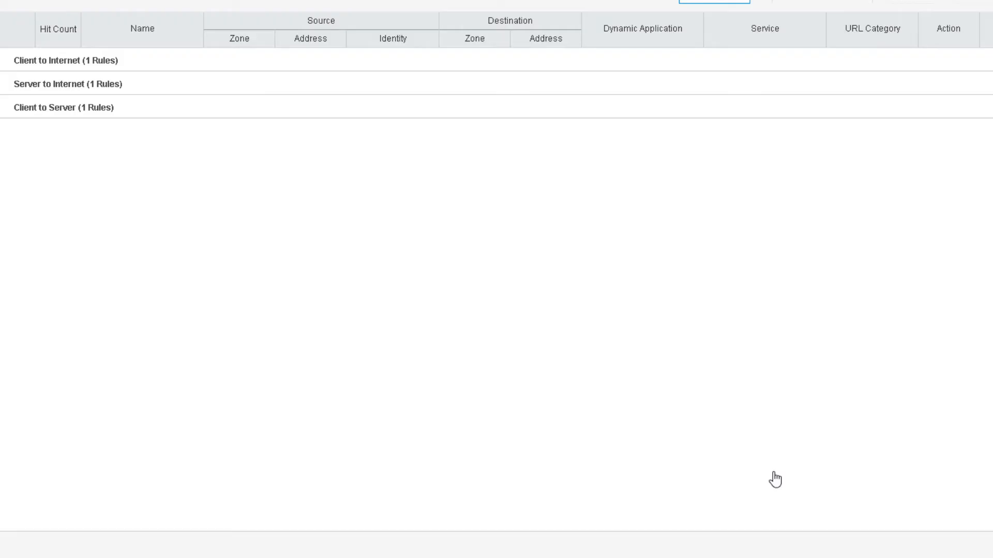
# Commit the configuration with the LB-FW-Policy rule to the device.
pyautogui.click(857, 24)
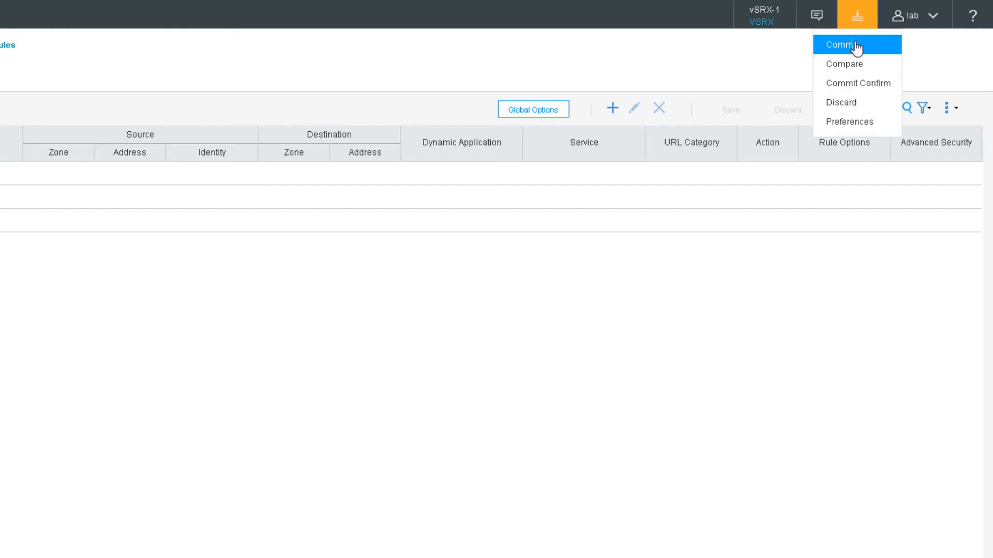
pyautogui.click(856, 47)
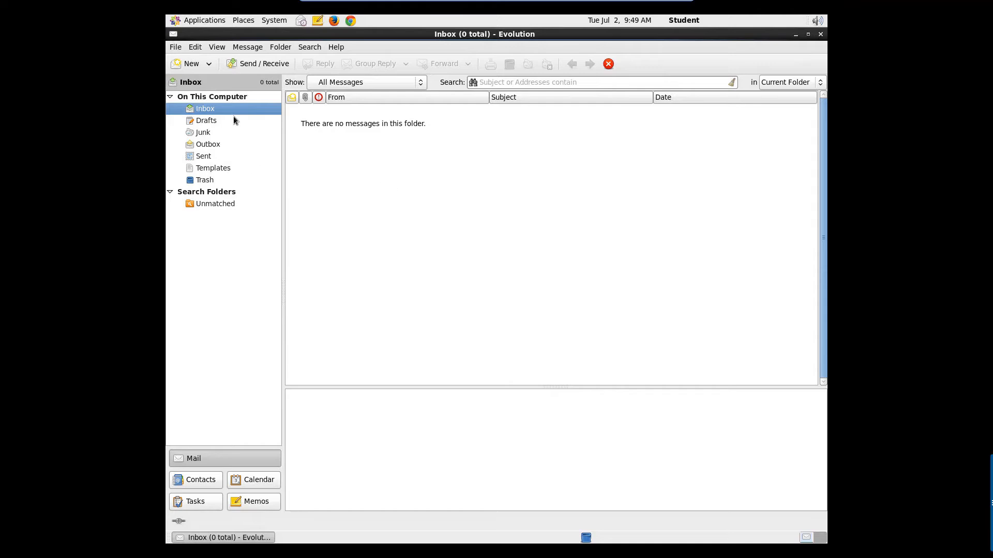
# Compose a new email to the colleague's address with subject 'this is a safe email, trust me'.
pyautogui.click(195, 67)
pyautogui.press('Tab')
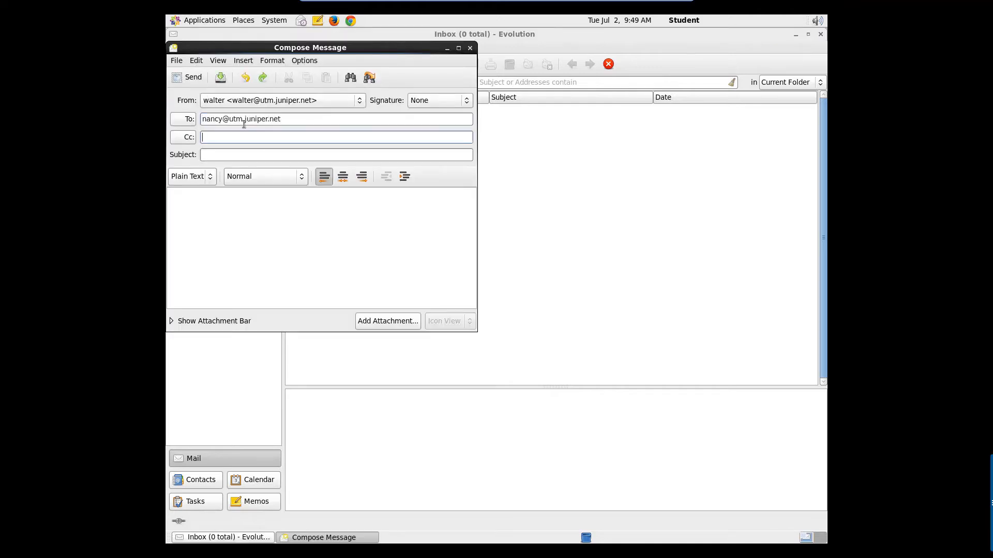
pyautogui.press('Tab')
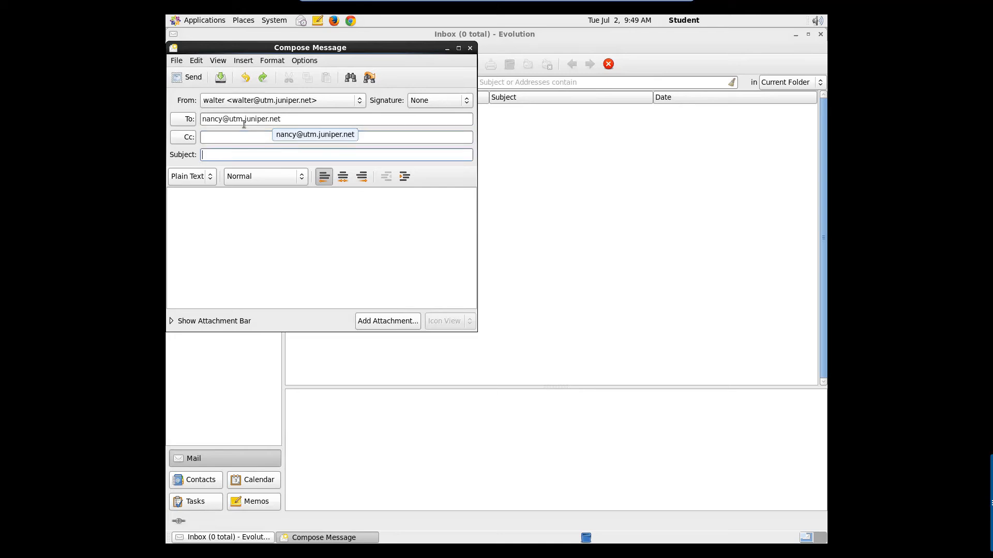
pyautogui.write('this is a s')
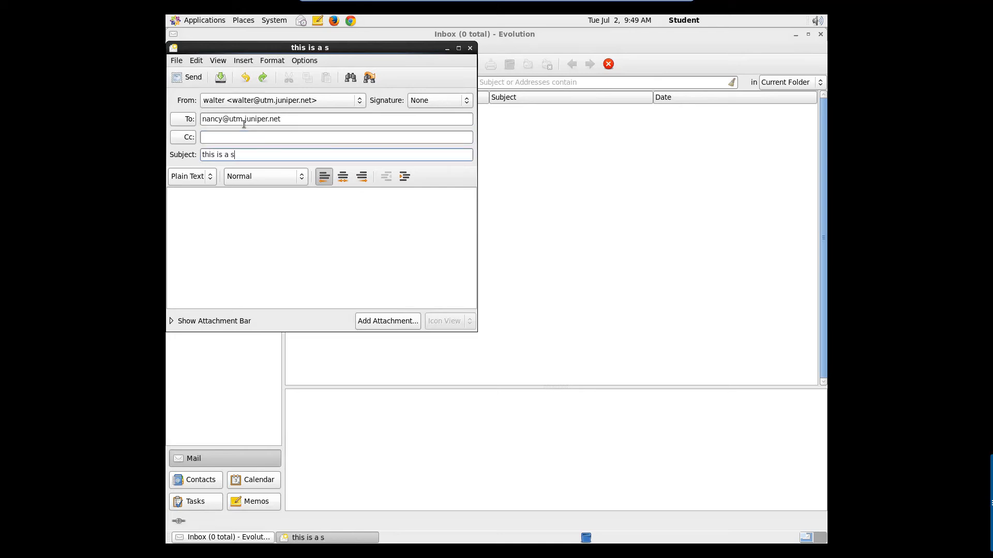
pyautogui.write('afe email')
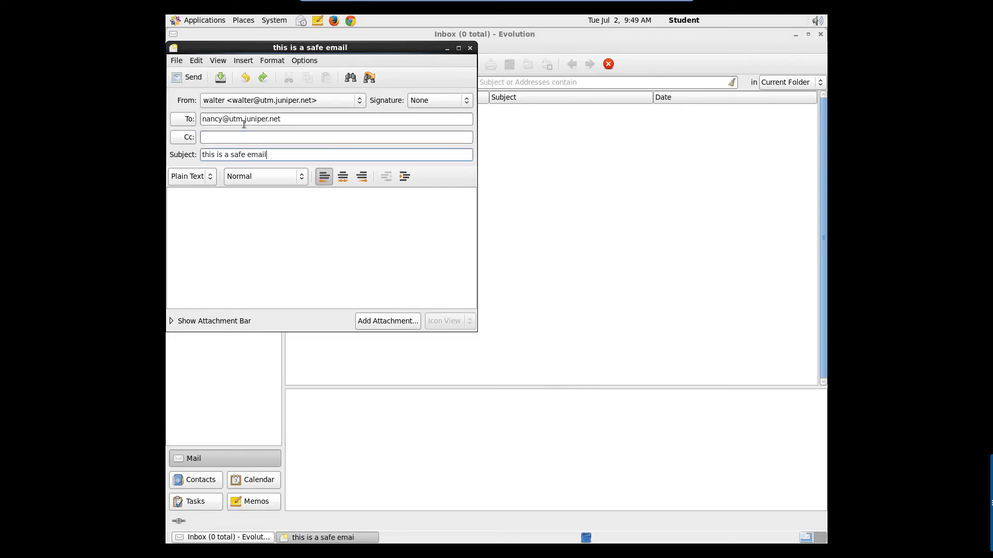
pyautogui.write(', trust me')
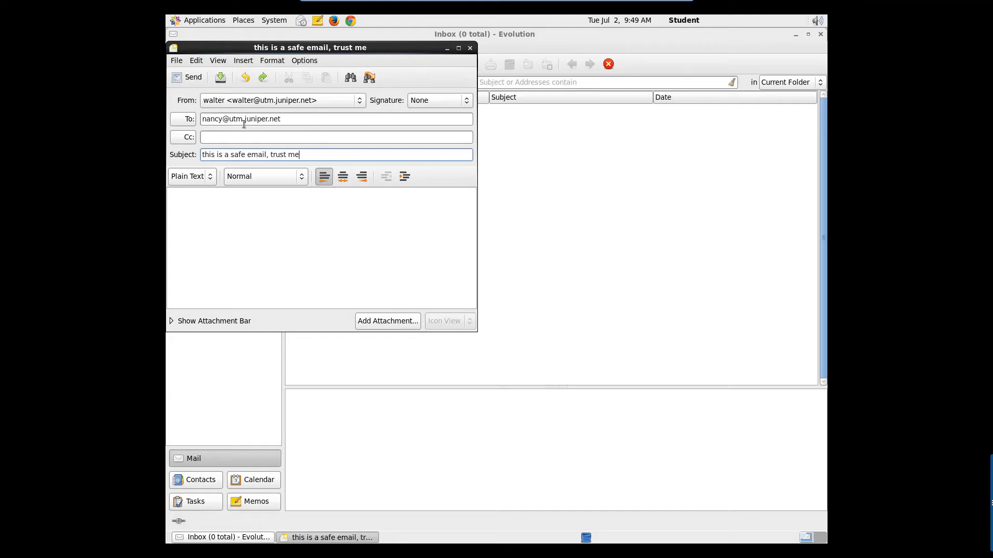
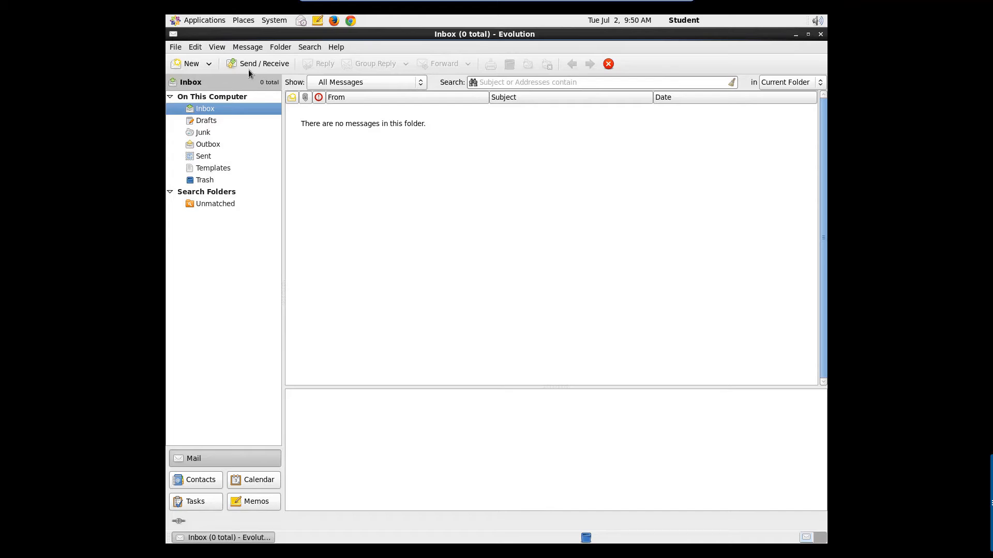
# Fetch new mail in Evolution and preview the Quarantine Notification message in the Inbox.
pyautogui.click(250, 67)
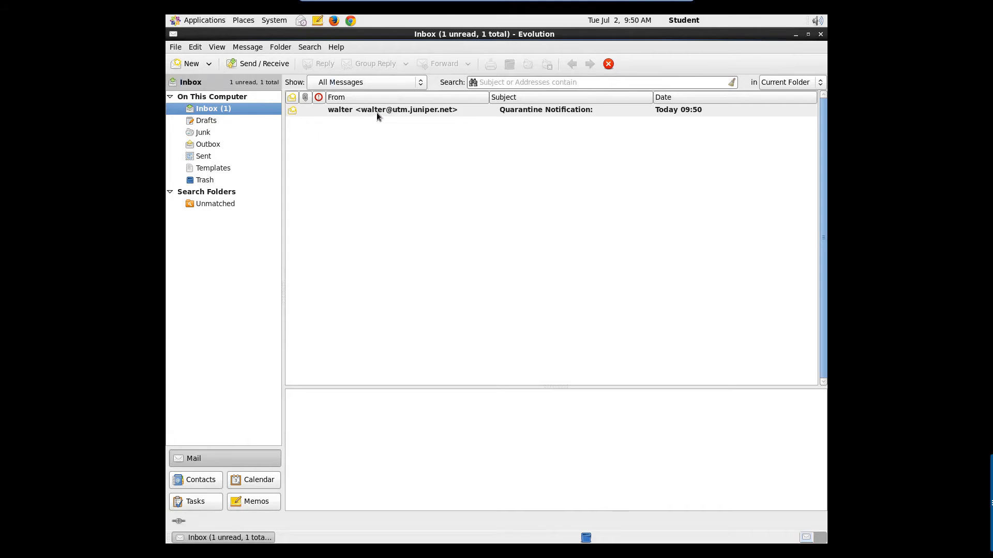
pyautogui.click(376, 110)
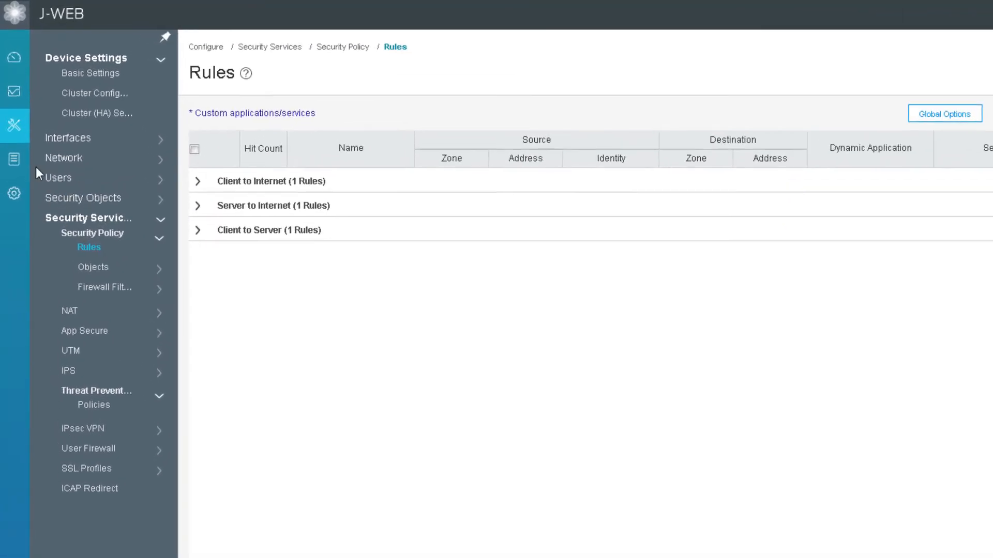
# Open Threat Prevention Statistics and add SMTP sessions to the anti-malware chart.
pyautogui.click(27, 100)
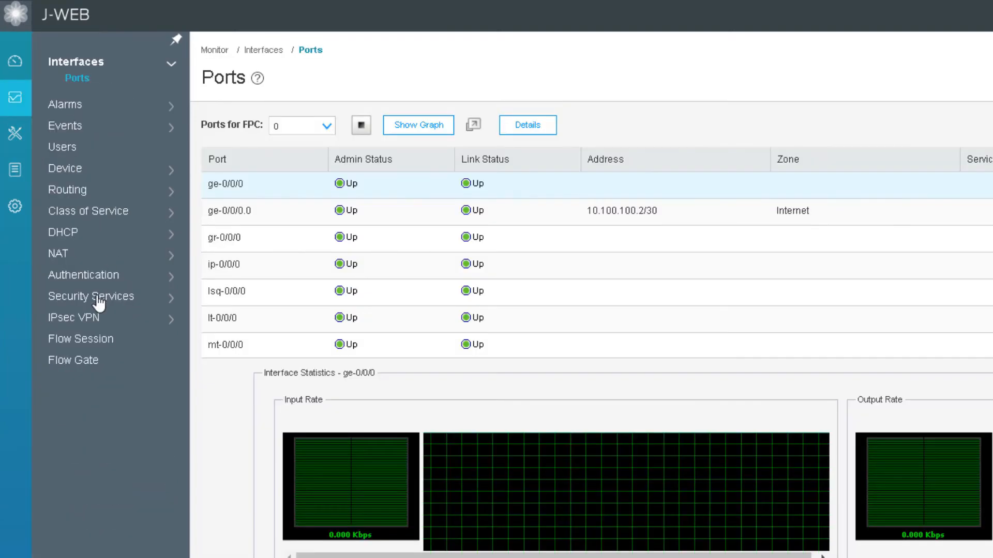
pyautogui.click(98, 300)
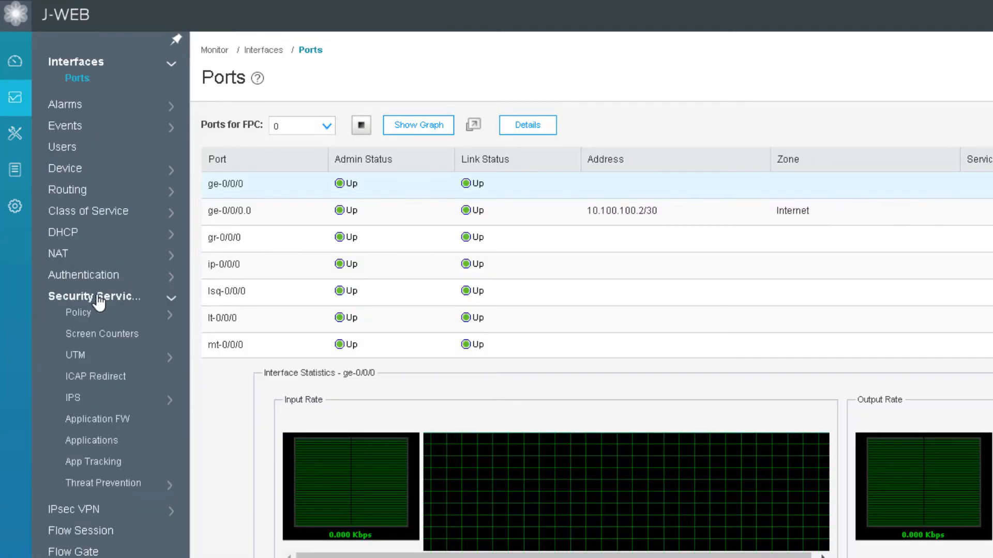
pyautogui.click(95, 479)
pyautogui.click(97, 523)
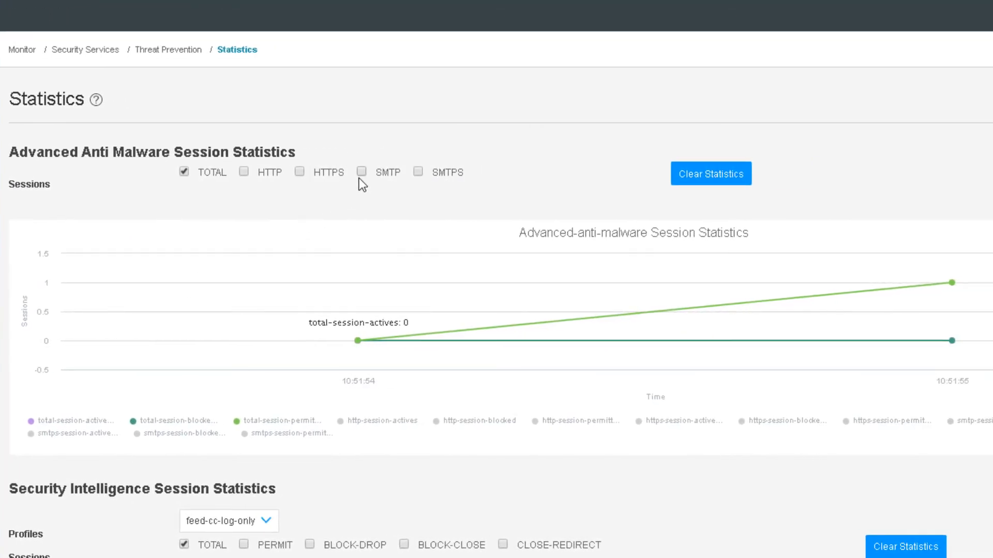
pyautogui.click(362, 172)
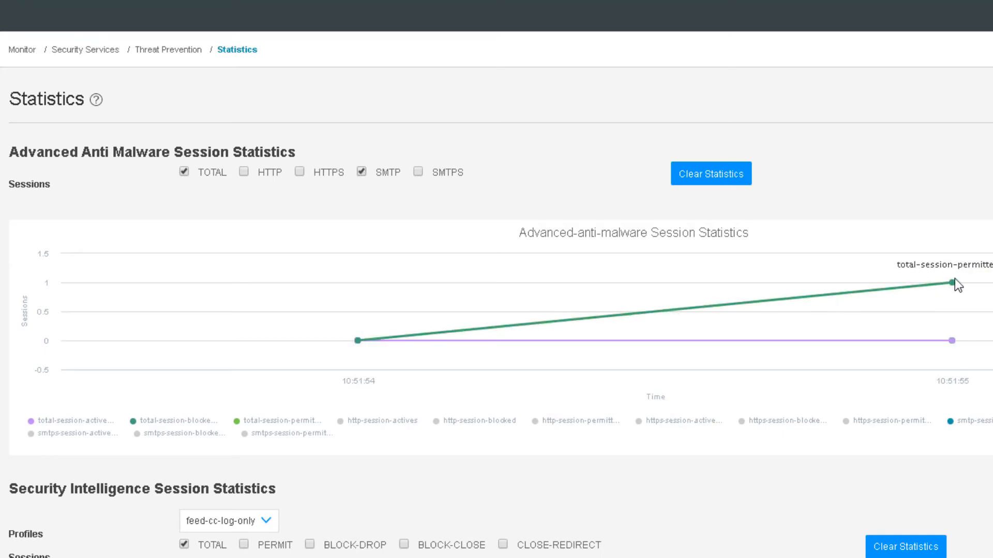
# Chart BLOCK-DROP and PERMIT sessions for the LB-TPP_Infected-Hosts security intelligence profile.
pyautogui.moveTo(953, 342)
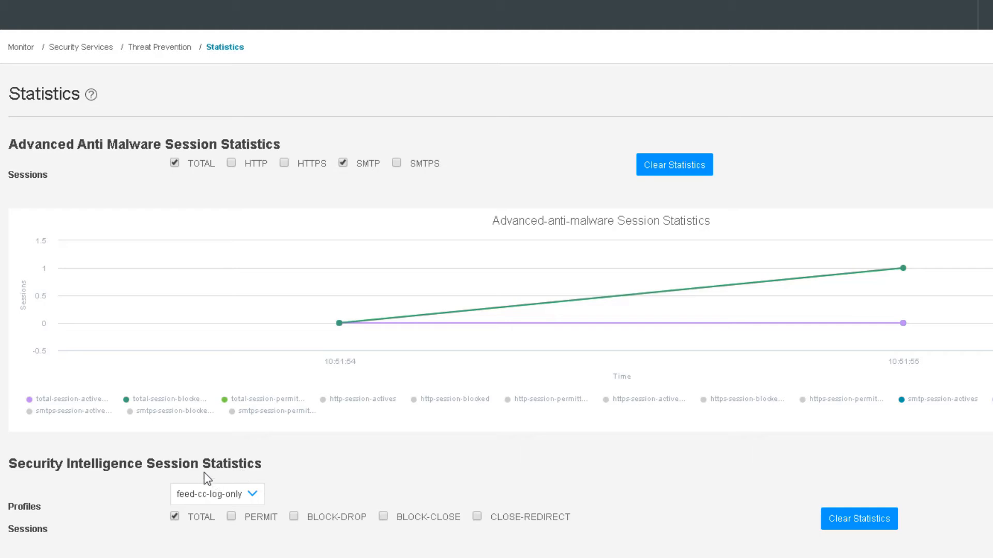
pyautogui.click(229, 496)
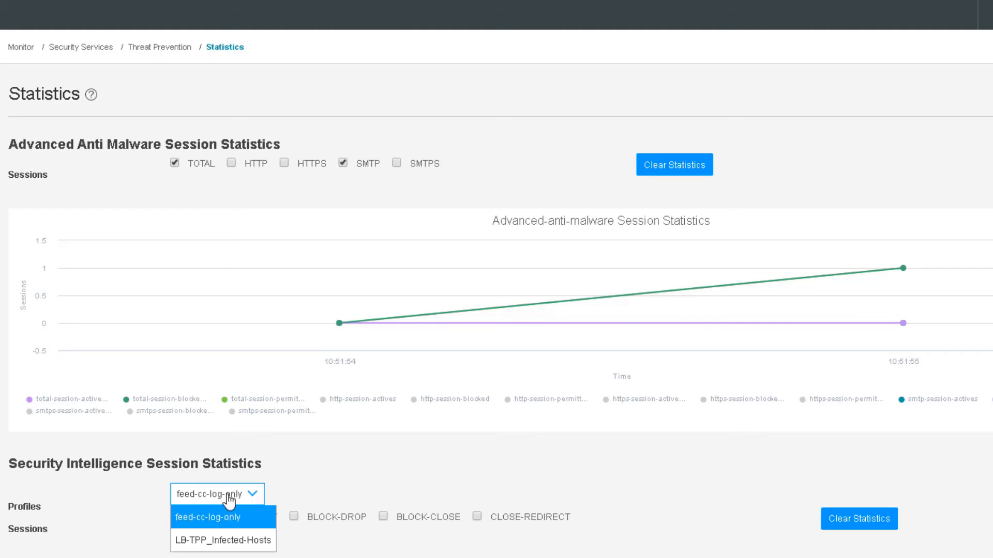
pyautogui.click(223, 540)
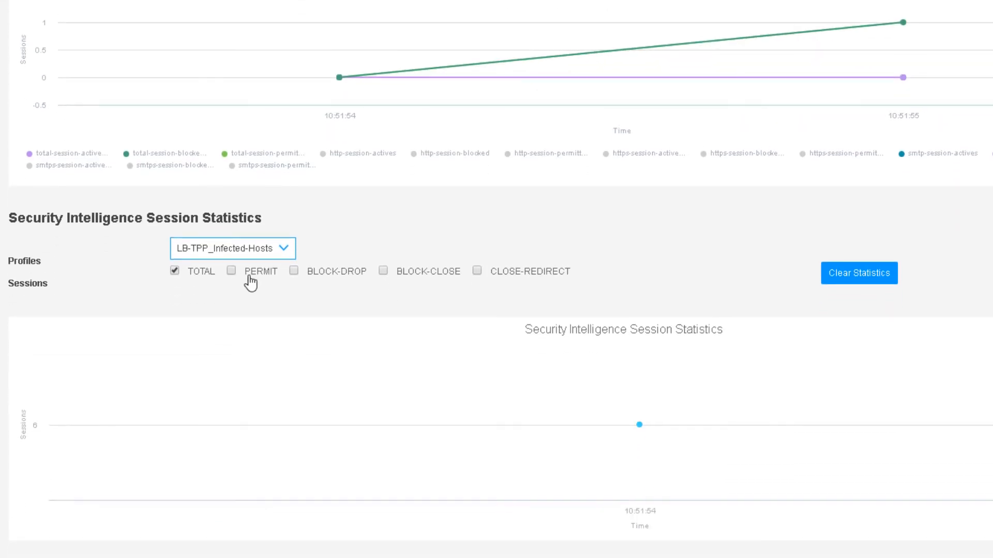
pyautogui.click(294, 271)
pyautogui.click(231, 272)
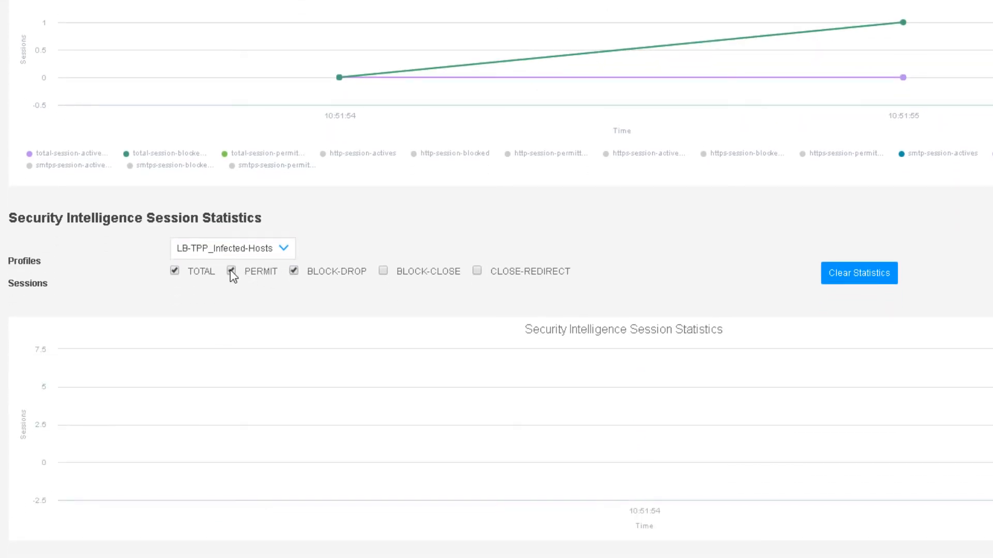
pyautogui.moveTo(631, 376)
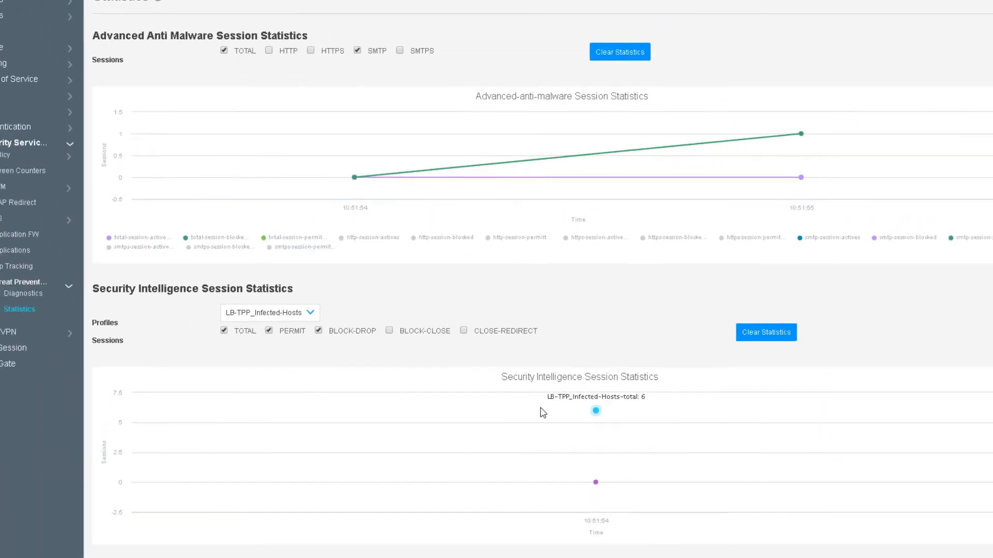
# Run 'show services advanced-anti-malware statistics' in the vSRX-1 terminal session.
pyautogui.hotkey('alt', 'Tab')
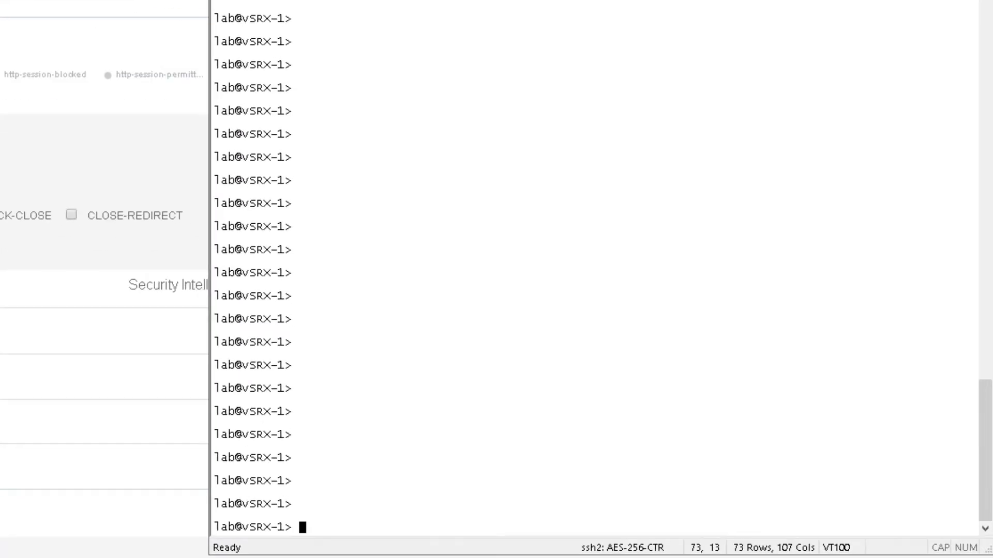
pyautogui.write('show services advanced-anti-malware statistics')
pyautogui.press('Return')
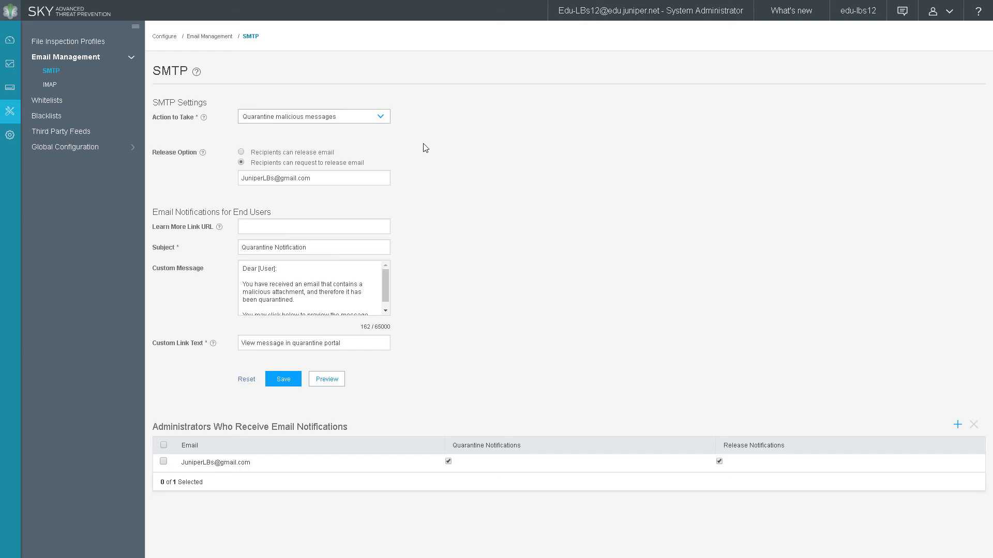
# Review the scanned email attachments list and open the malware-d0fec.exe file details.
pyautogui.click(14, 67)
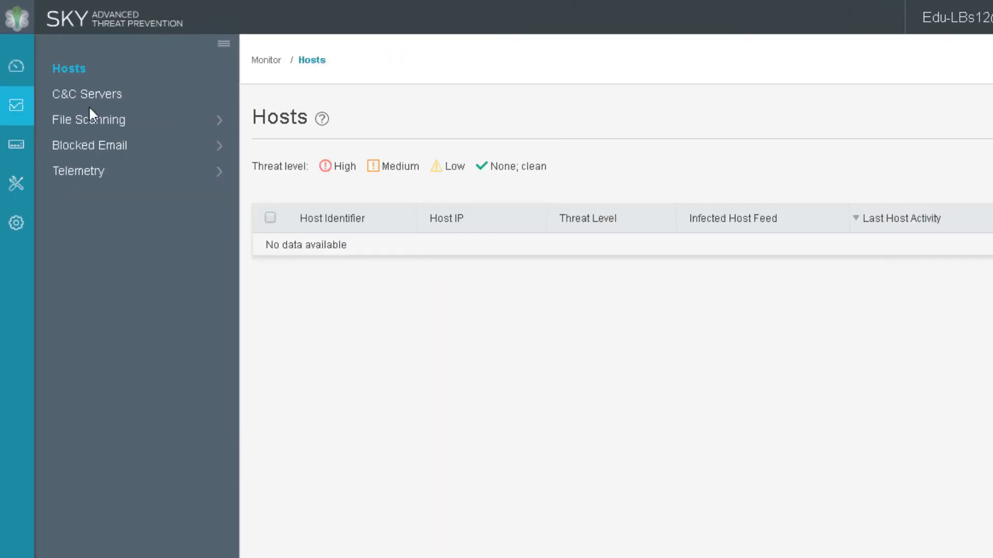
pyautogui.click(106, 122)
pyautogui.click(107, 166)
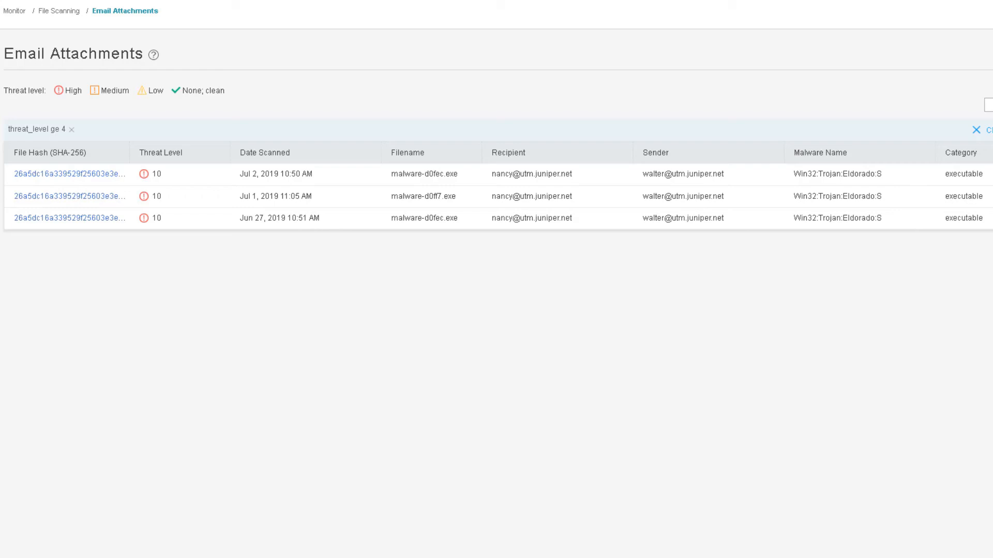
pyautogui.click(39, 176)
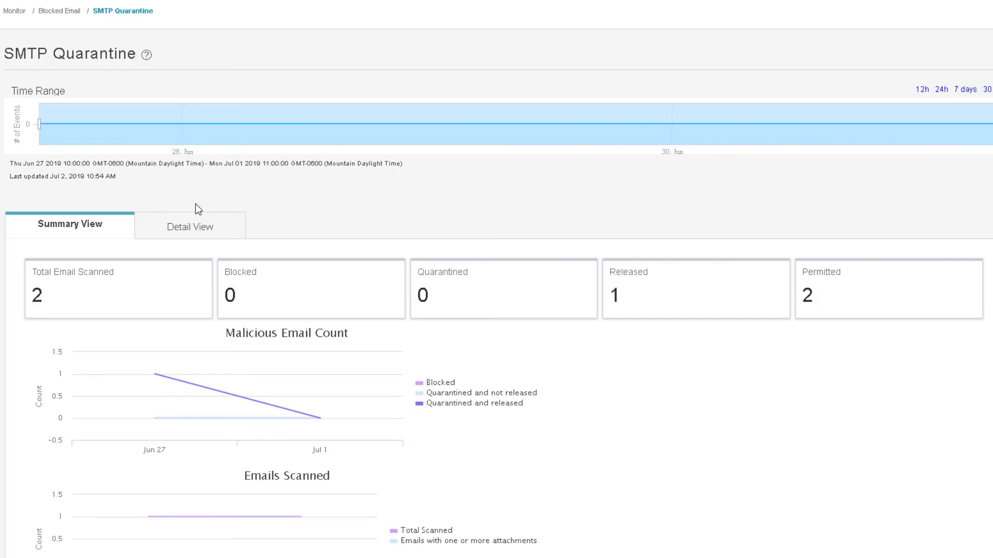
# Select the quarantined malware-d0fec.exe email in the Detail View and release it.
pyautogui.click(195, 228)
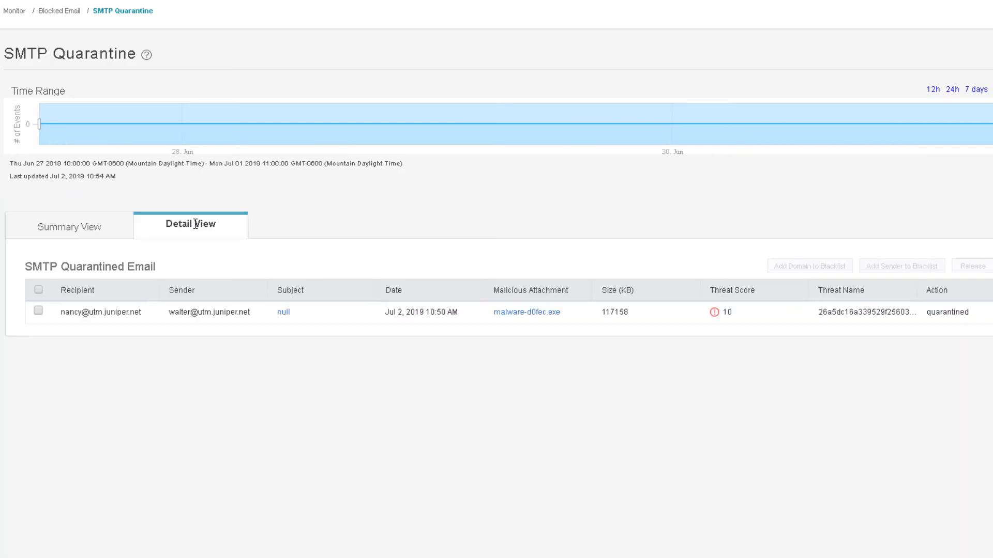
pyautogui.click(109, 227)
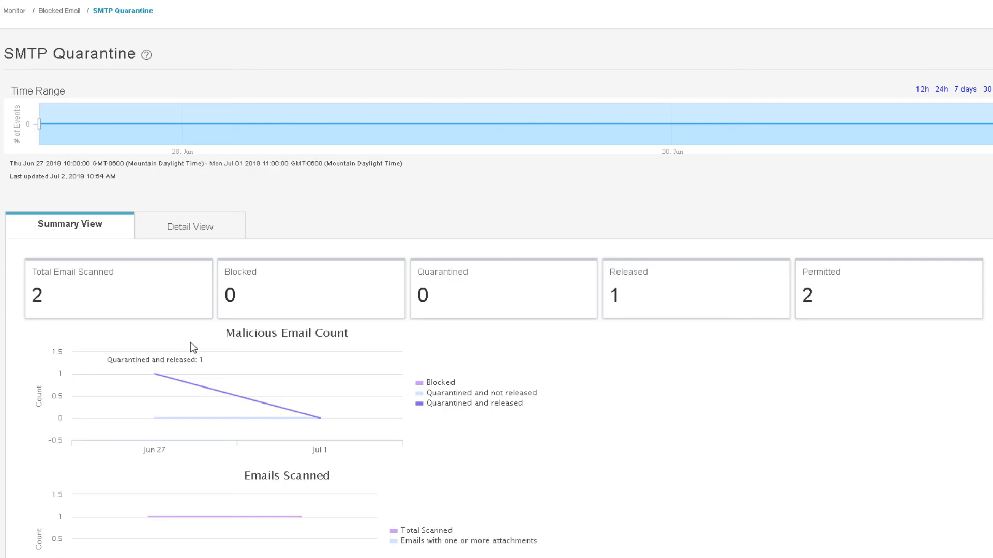
pyautogui.click(196, 235)
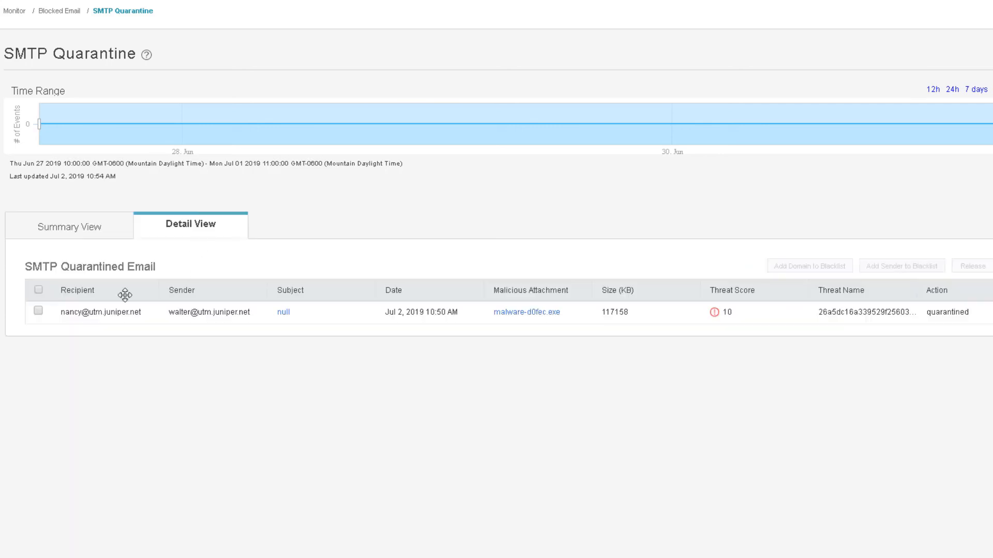
pyautogui.click(39, 310)
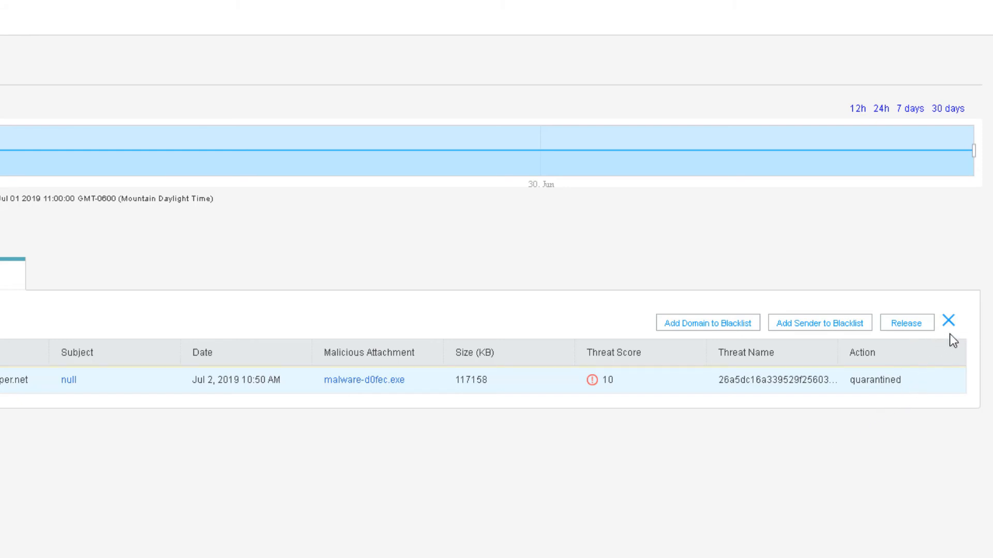
pyautogui.click(921, 324)
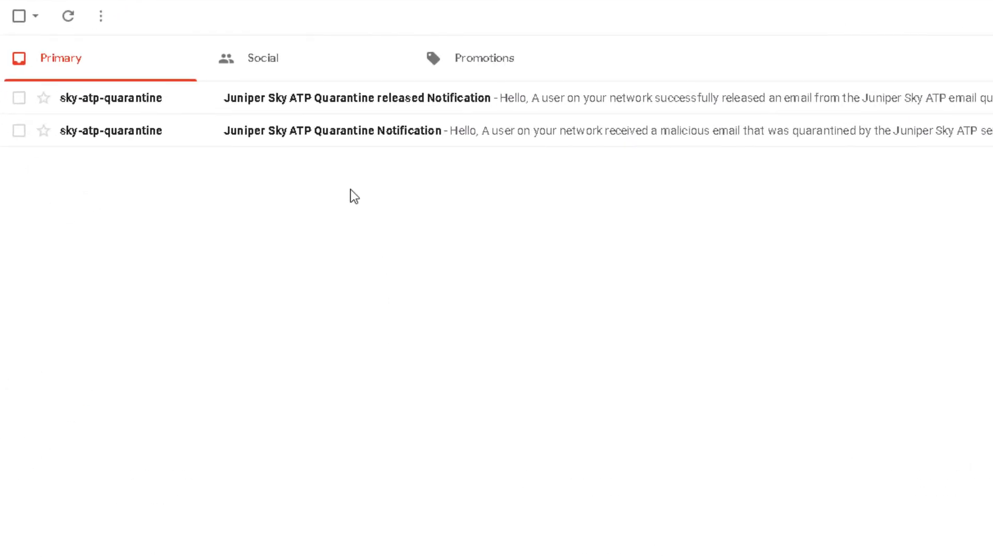
# Read the Quarantine Notification in Gmail, then open the Quarantine released Notification.
pyautogui.click(342, 133)
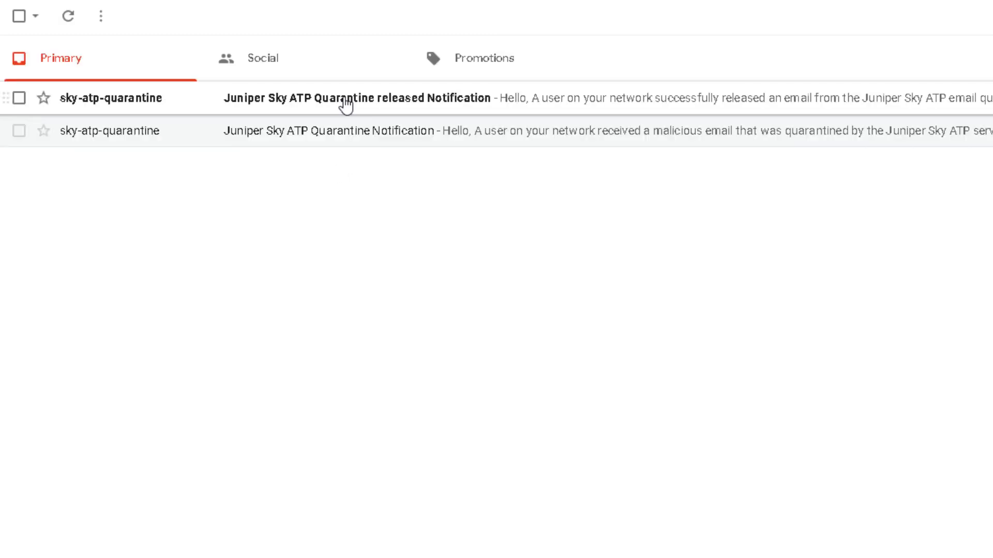
pyautogui.click(345, 105)
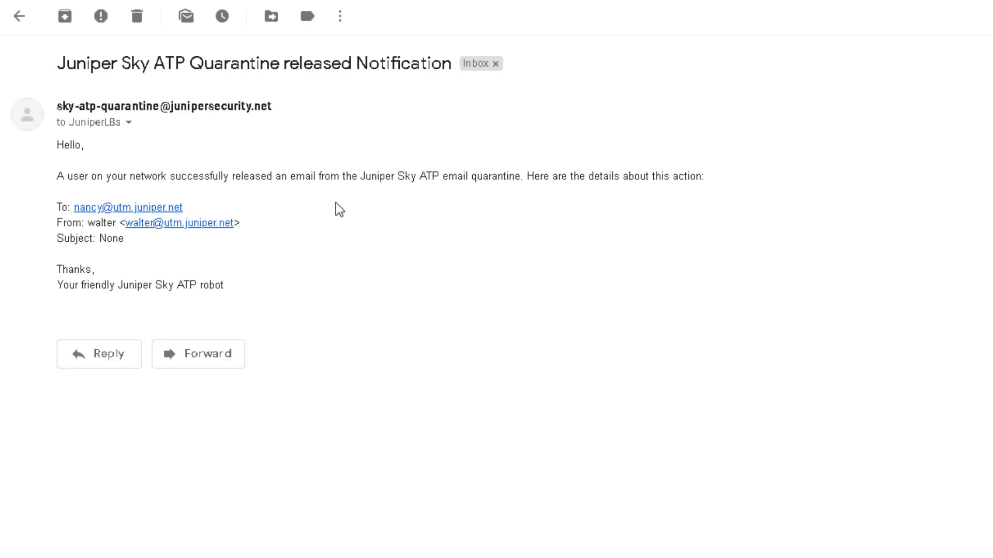